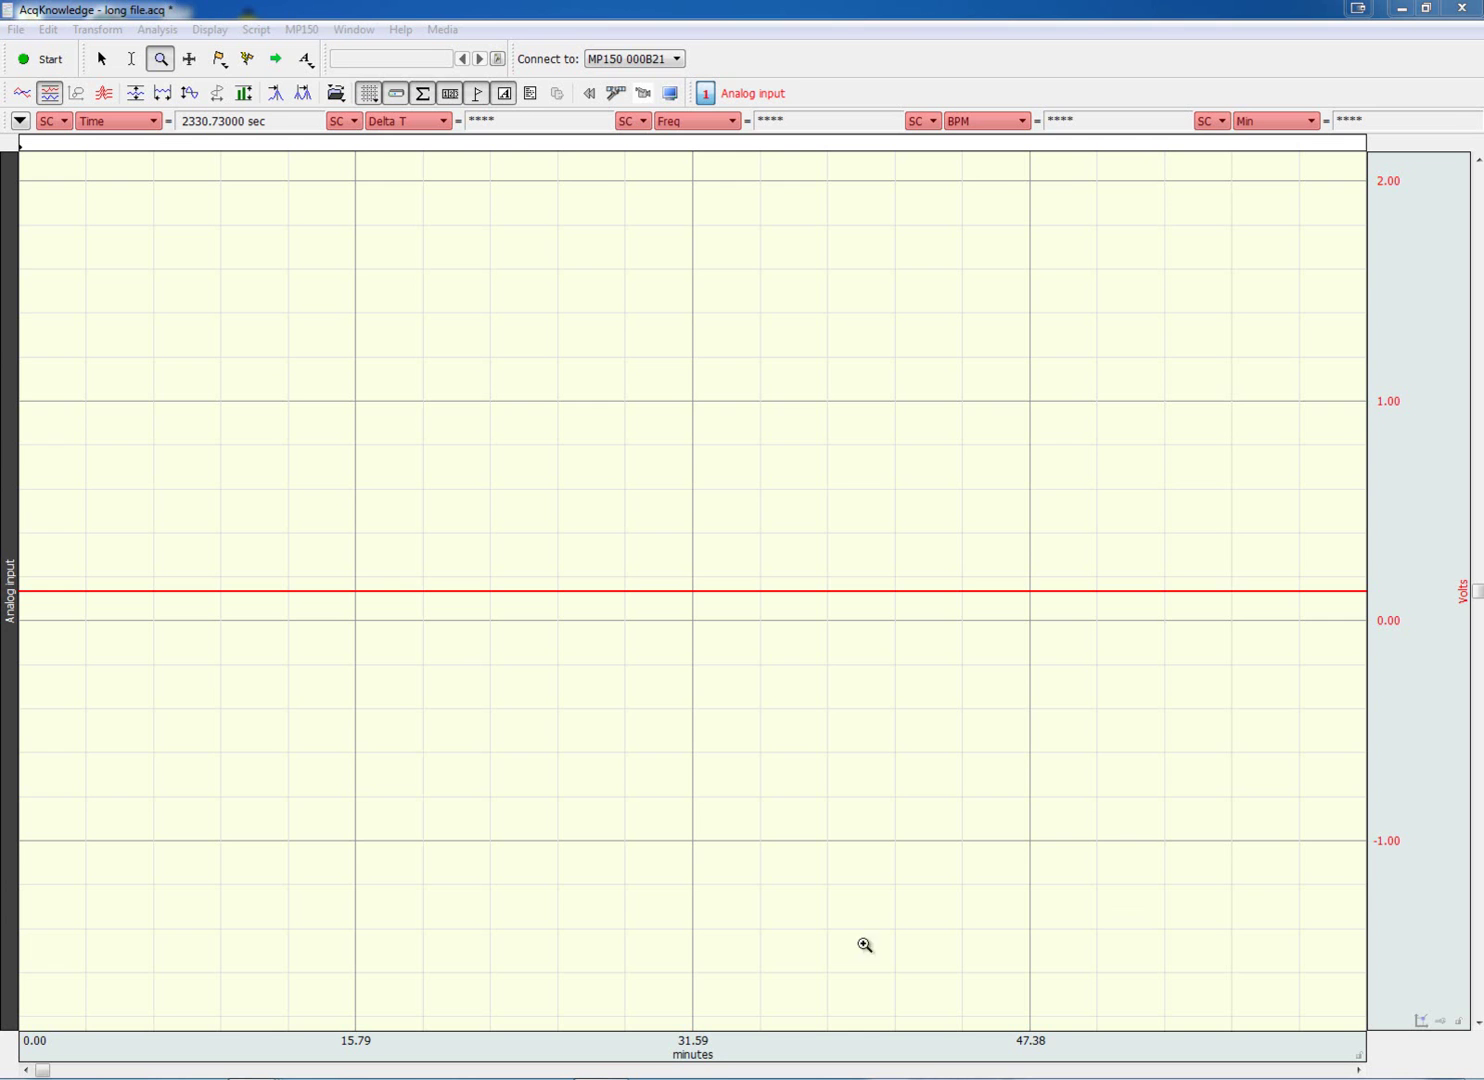
Switch from the long file.acq recording to the observerXT.csv event spreadsheet in Calc.
key("alt+Tab")
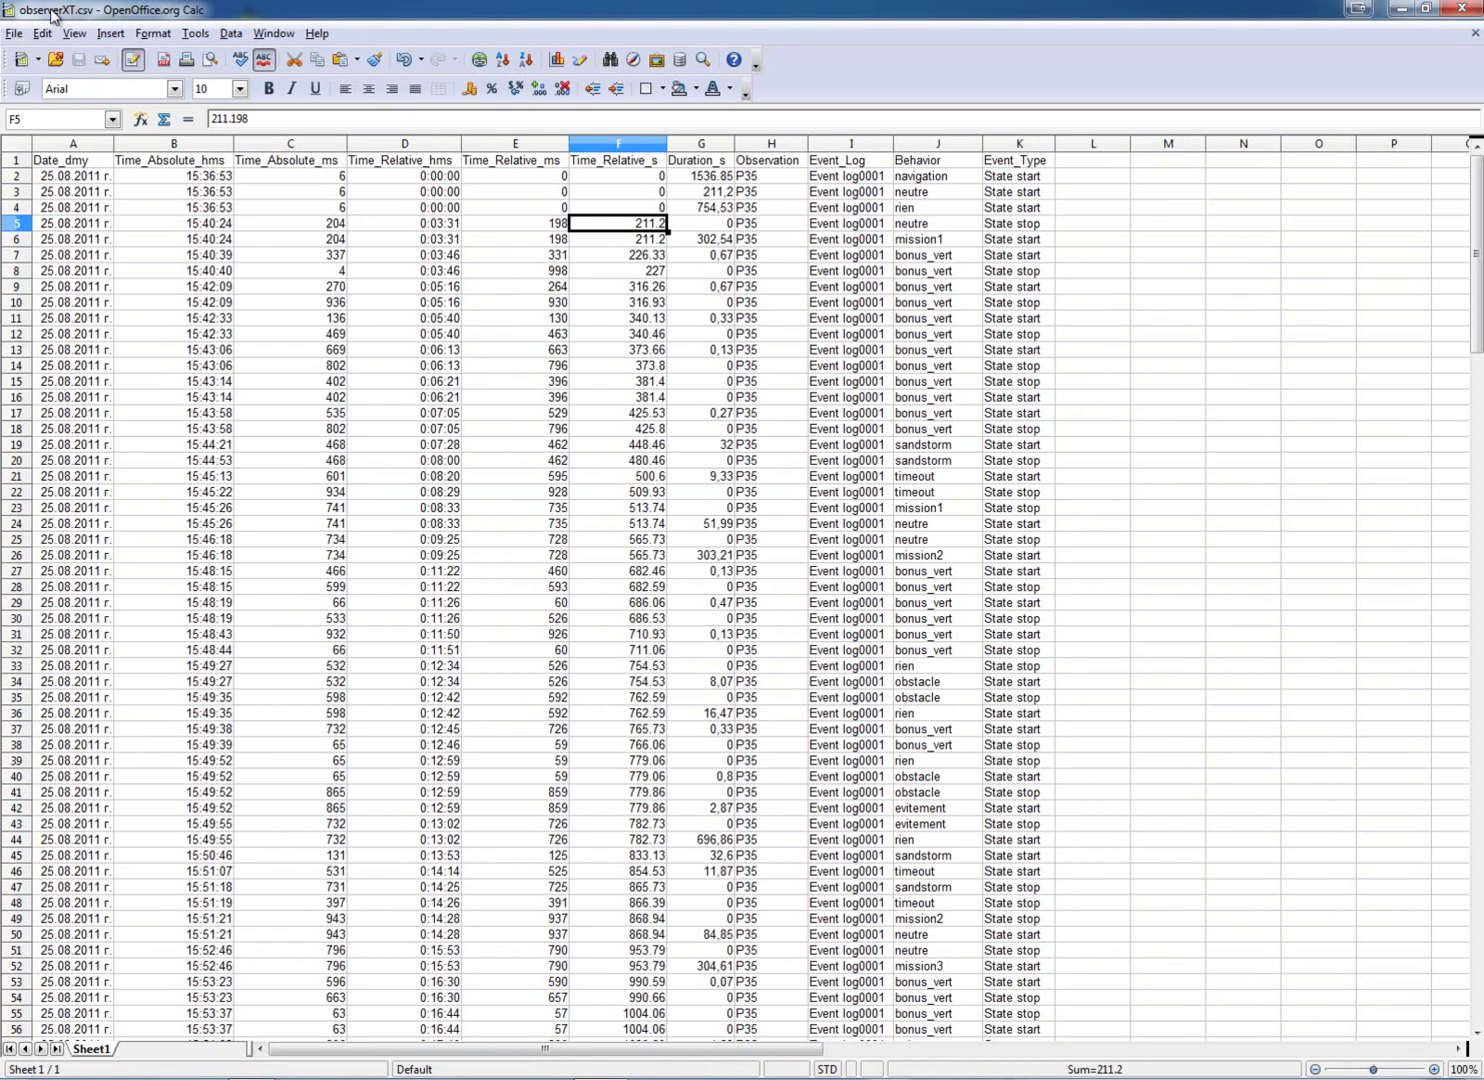
Inspect the Time_Relative_s column and row 5's relative time, neutre Behavior and event type.
left_click(619, 142)
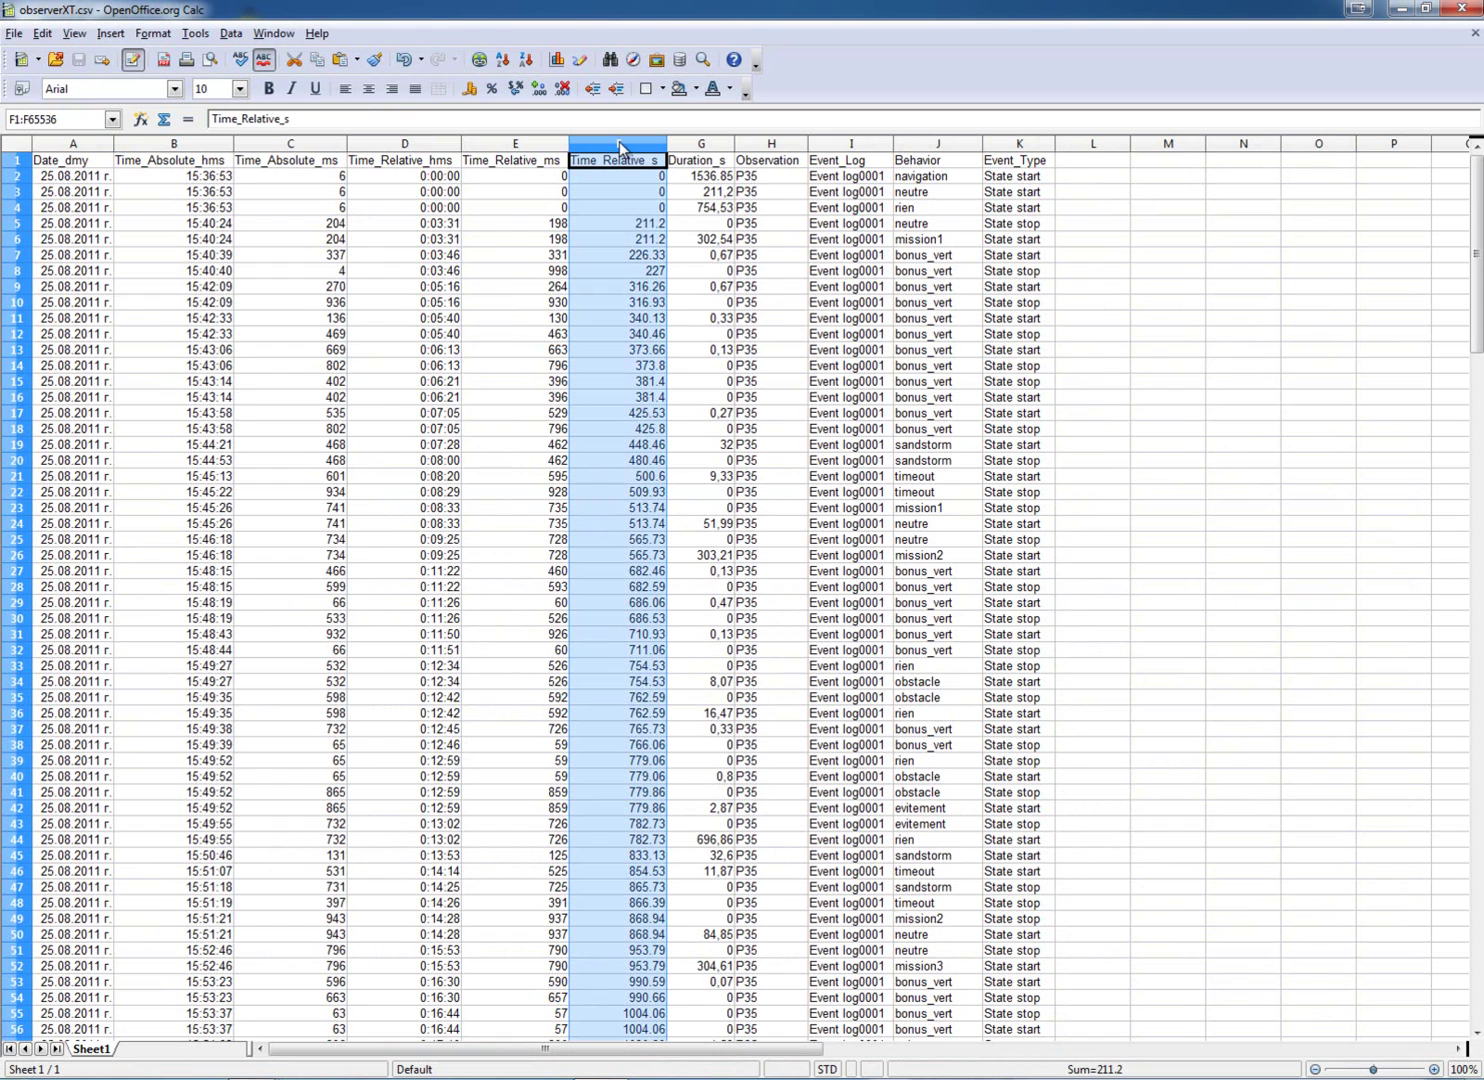
left_click(639, 226)
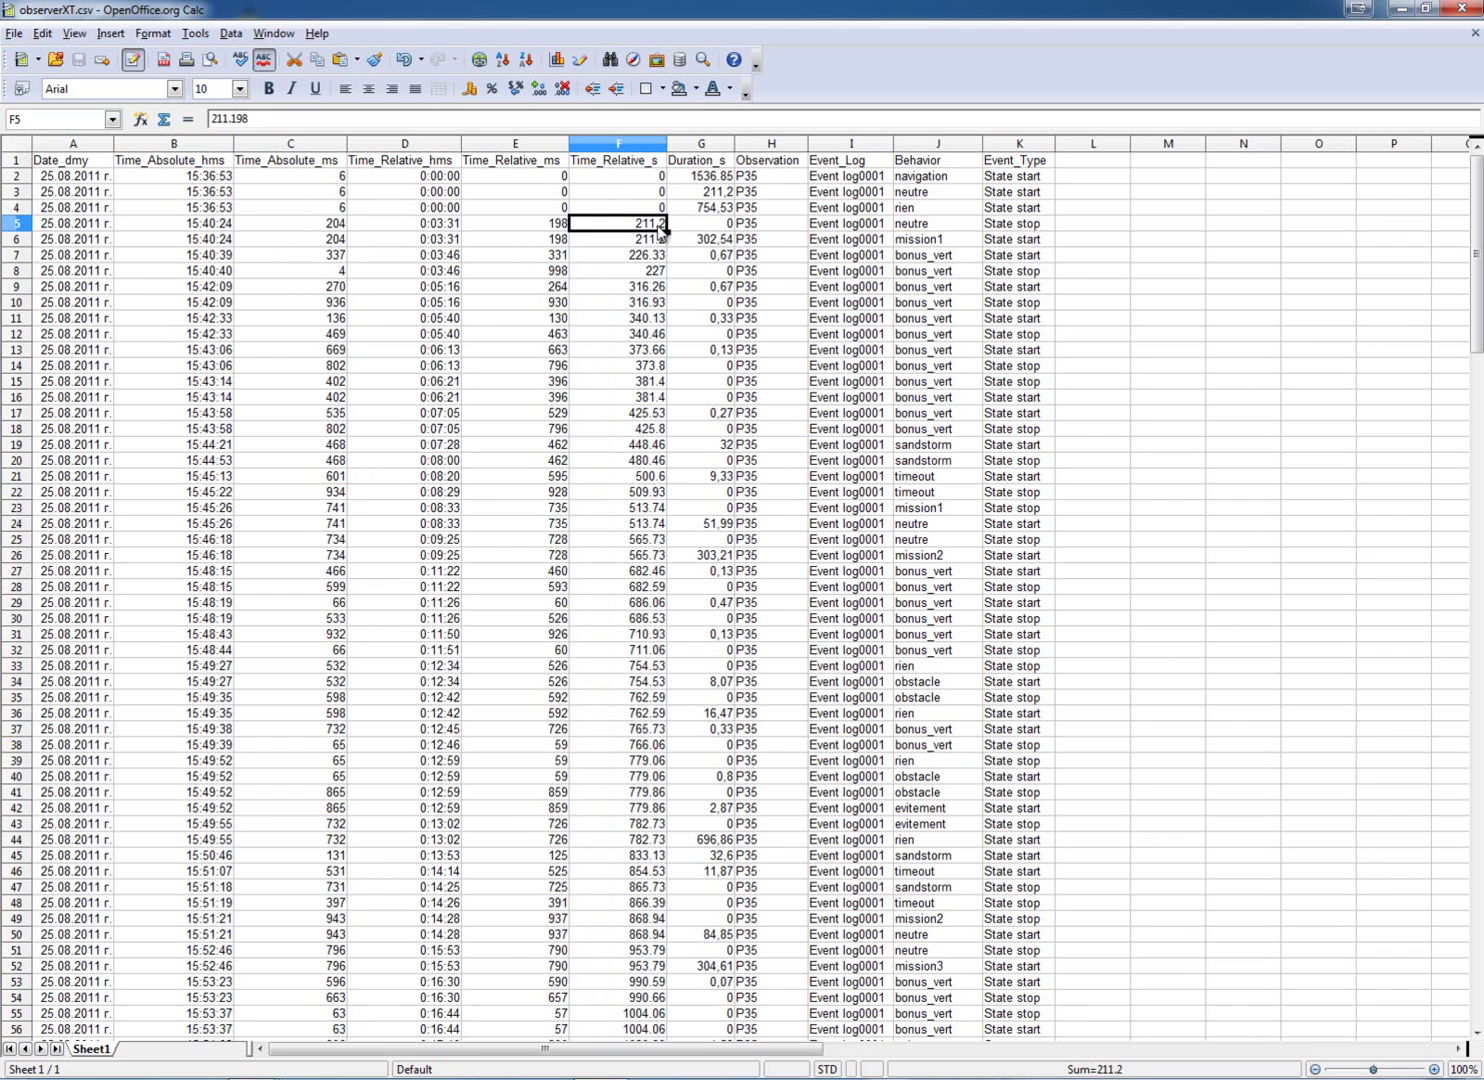
left_click(921, 229)
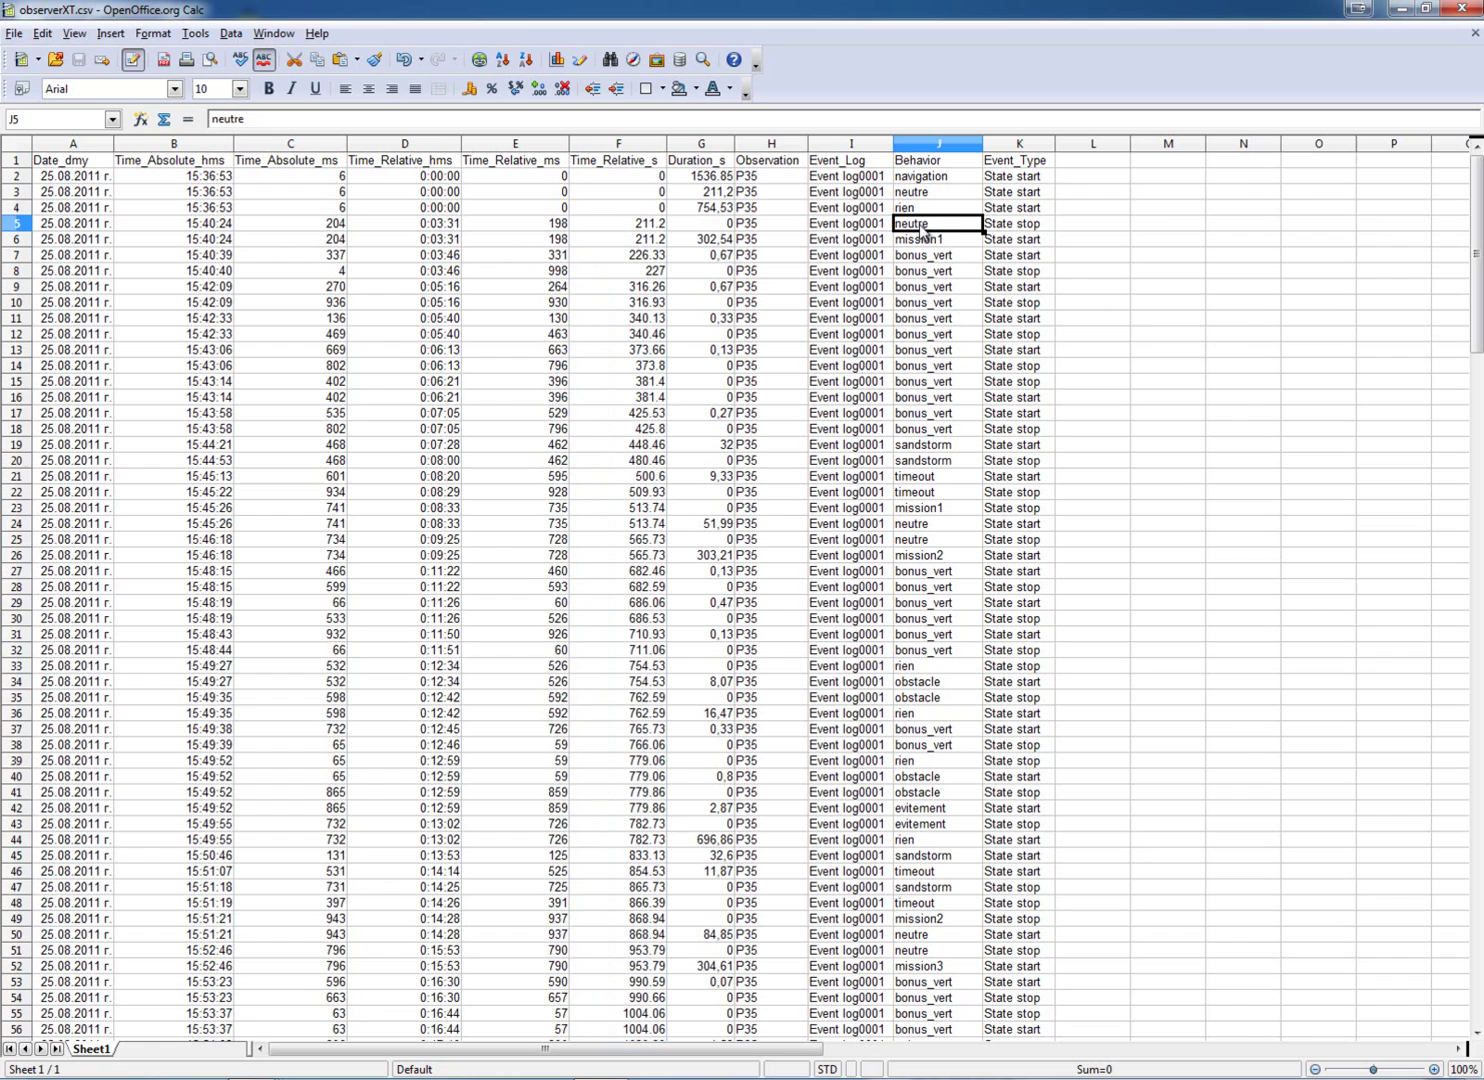
left_click(1028, 225)
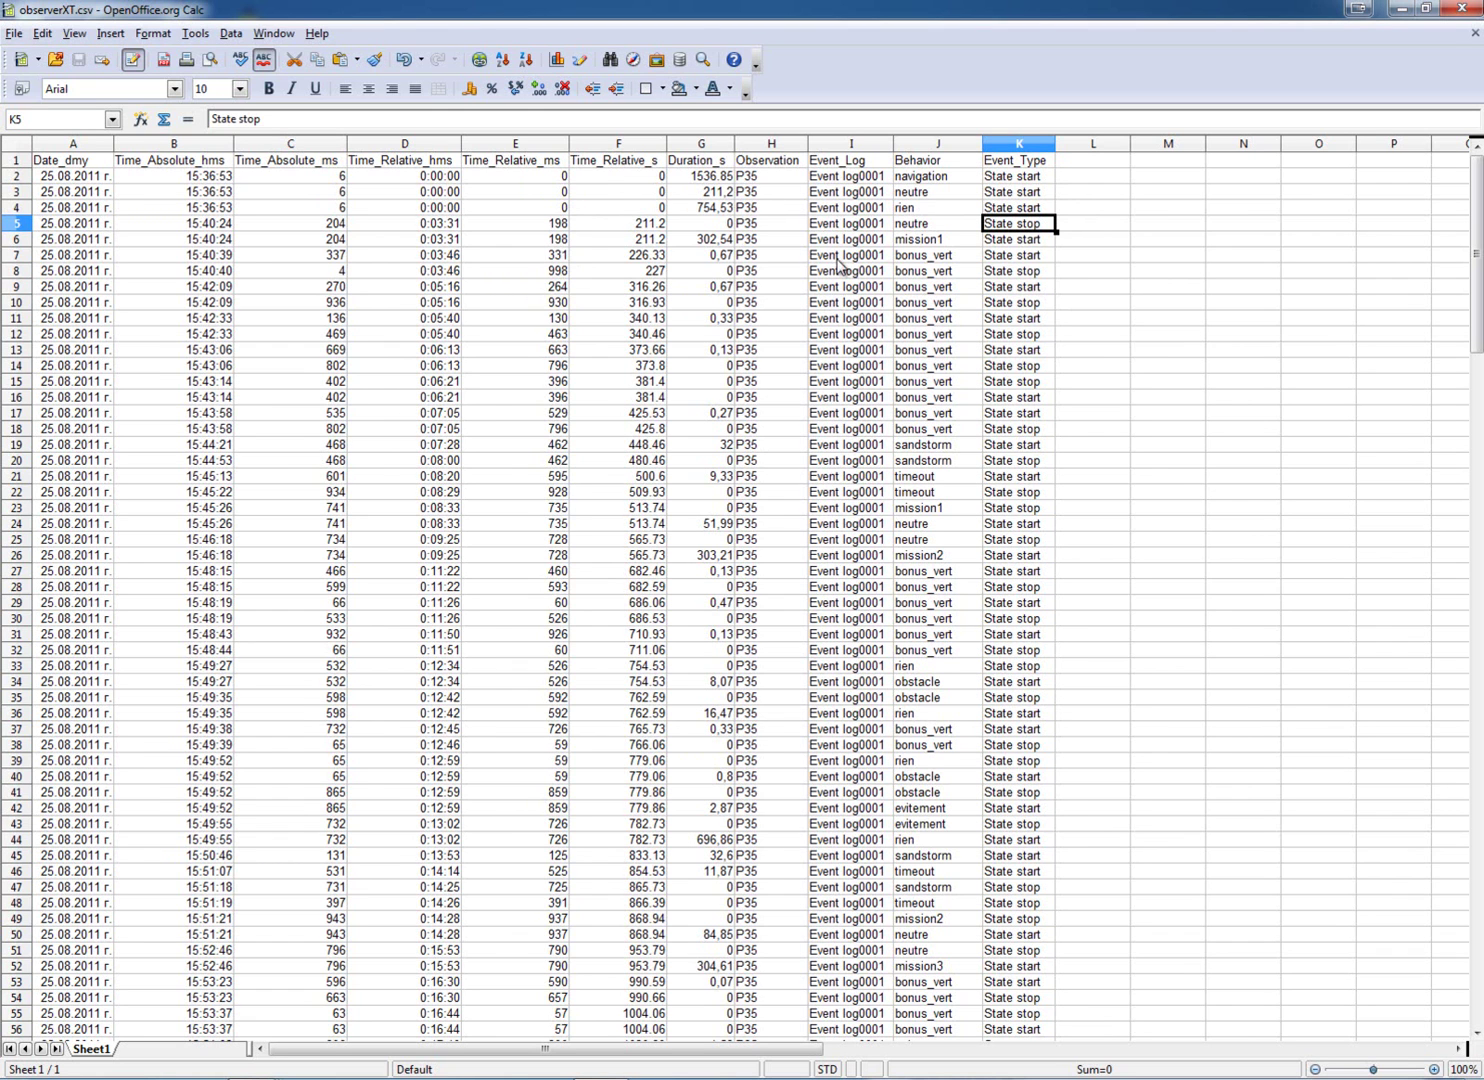
left_click(909, 225)
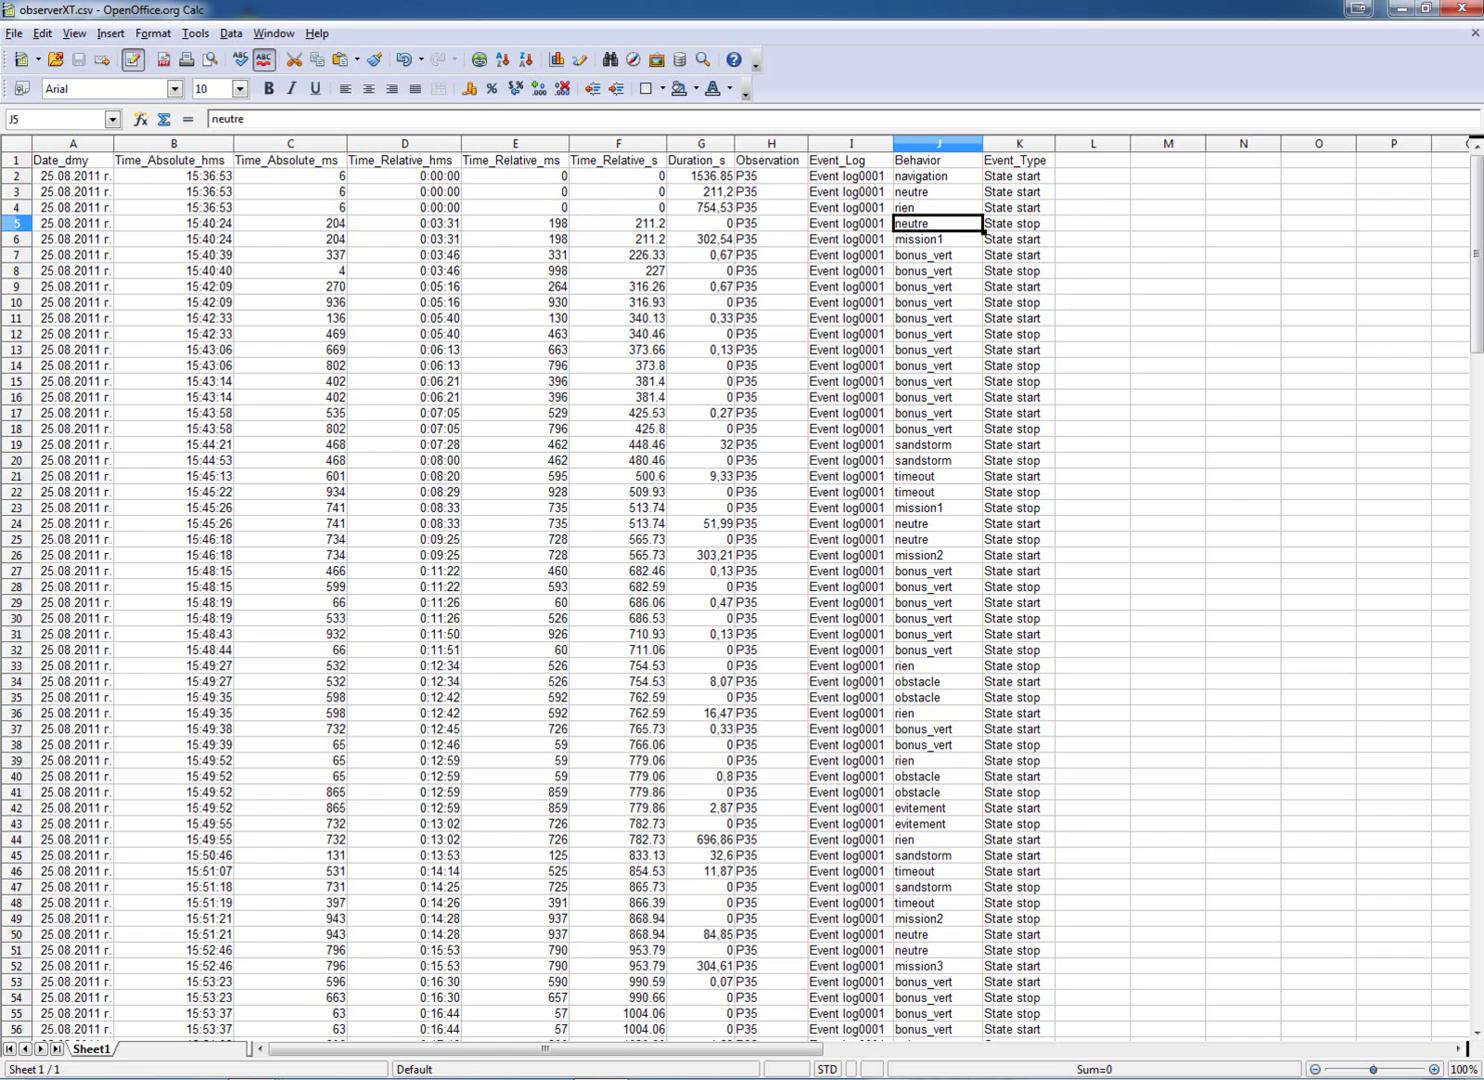
Bring up the 047 import-markers-from-Noldus script in the AcqKnowledge Script Editor.
left_click(1403, 9)
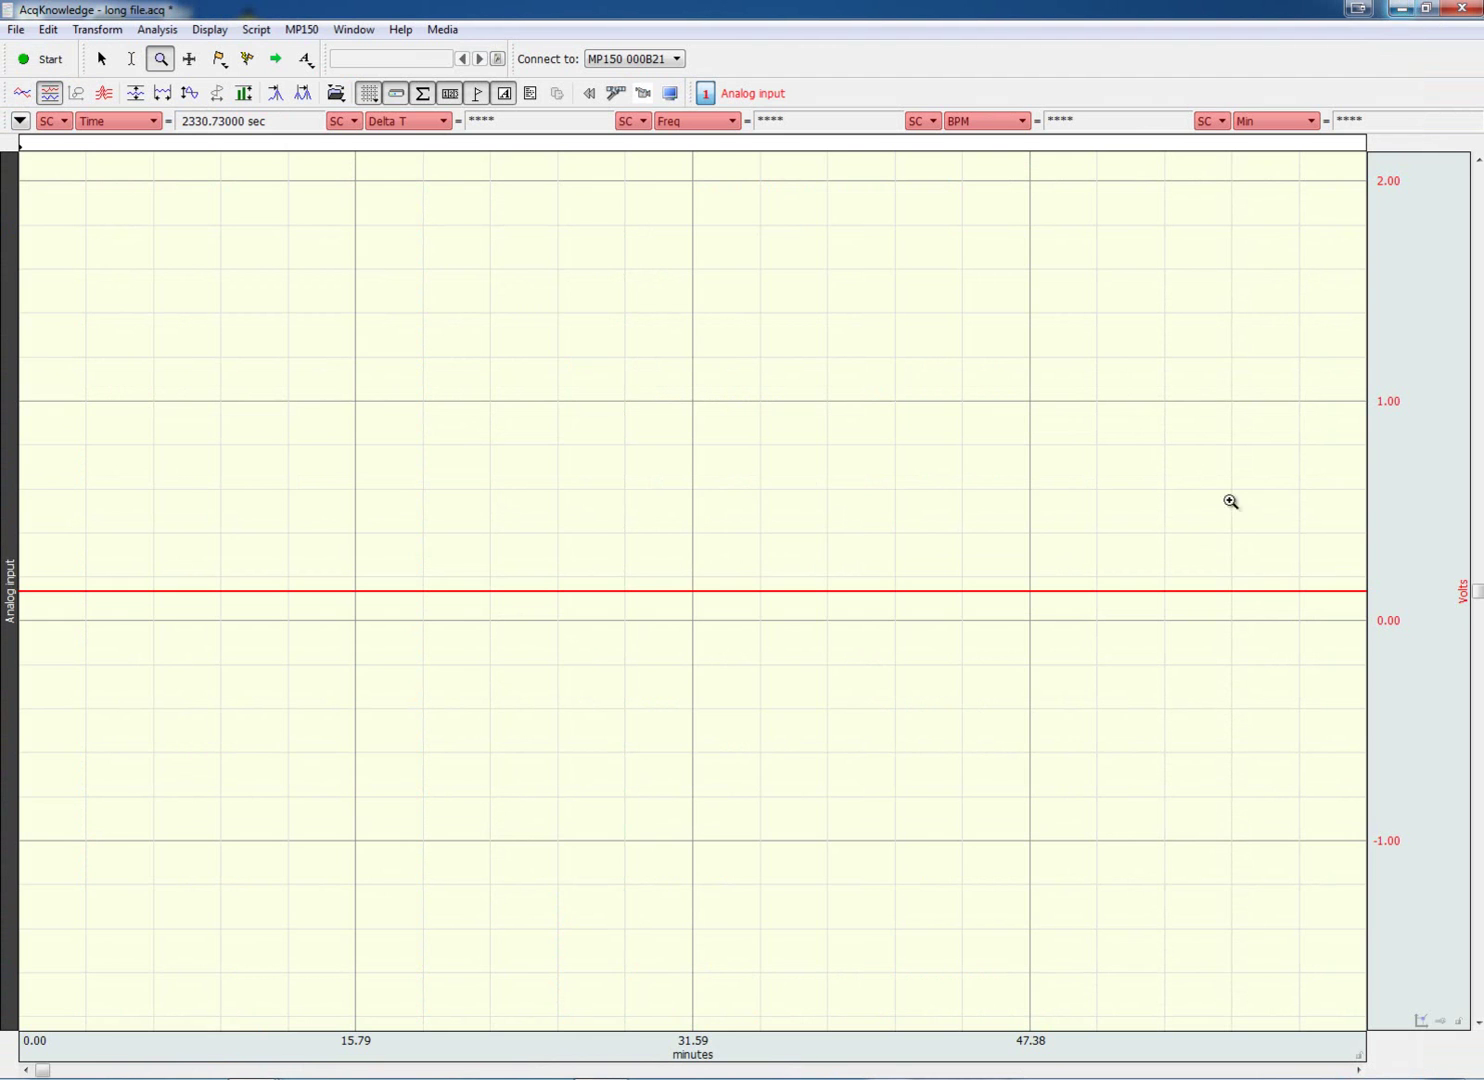
mouse_move(315, 1075)
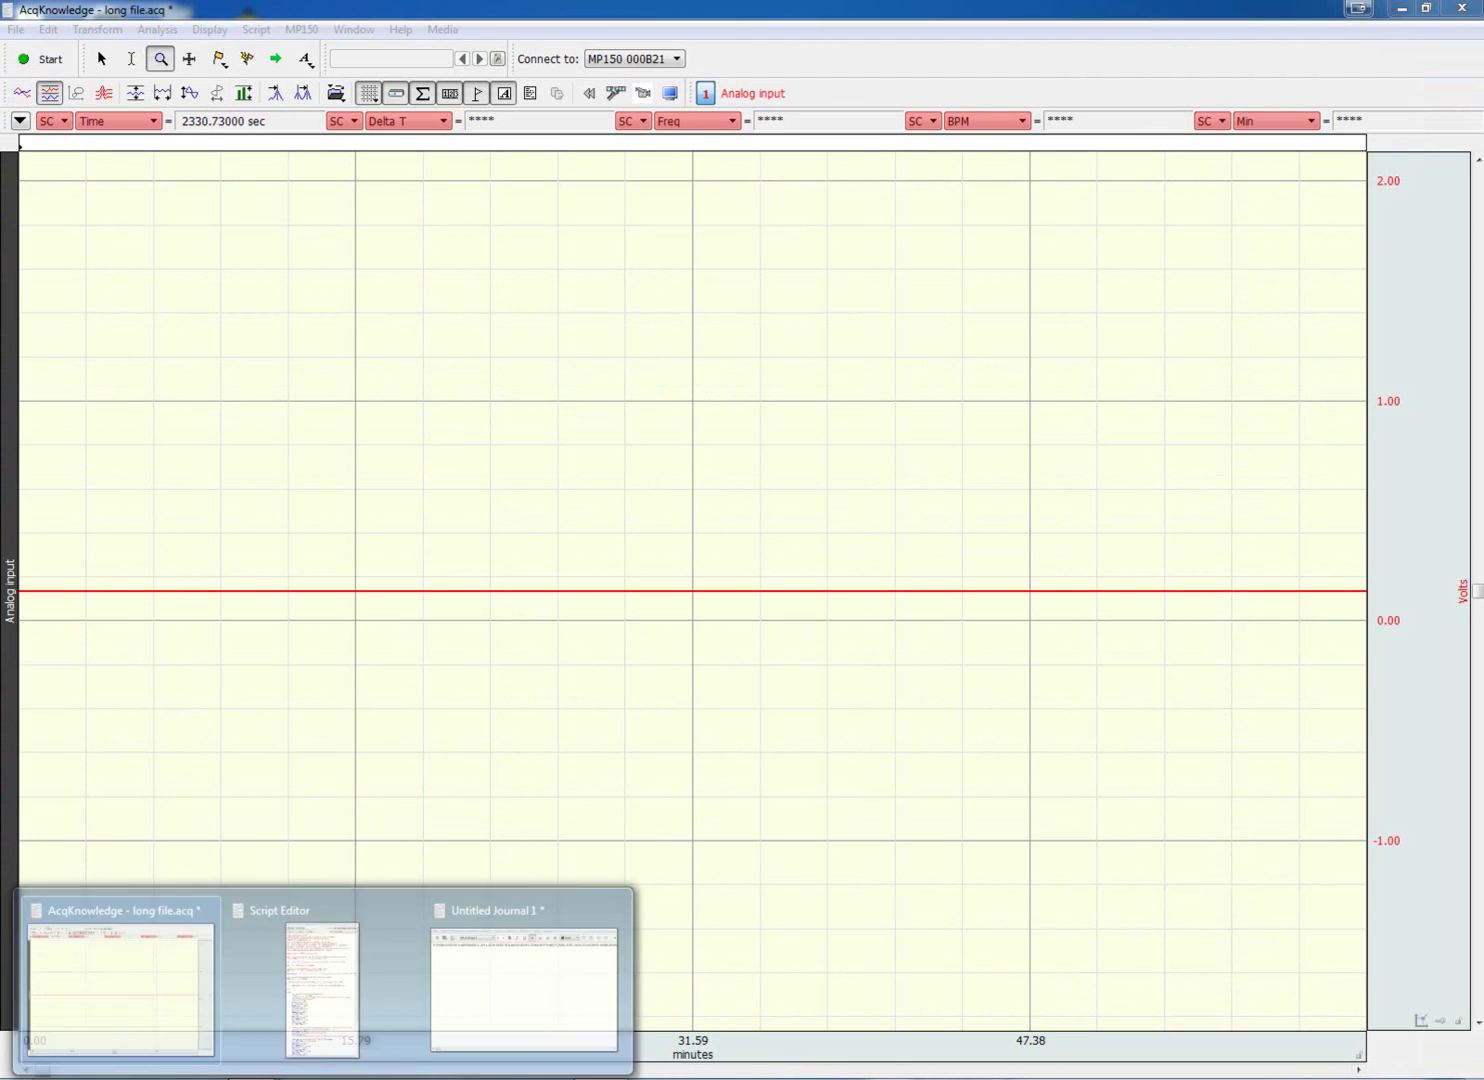
left_click(310, 966)
Read through the script's header comments describing the expected event file format.
left_click_drag(1128, 53, 1124, 30)
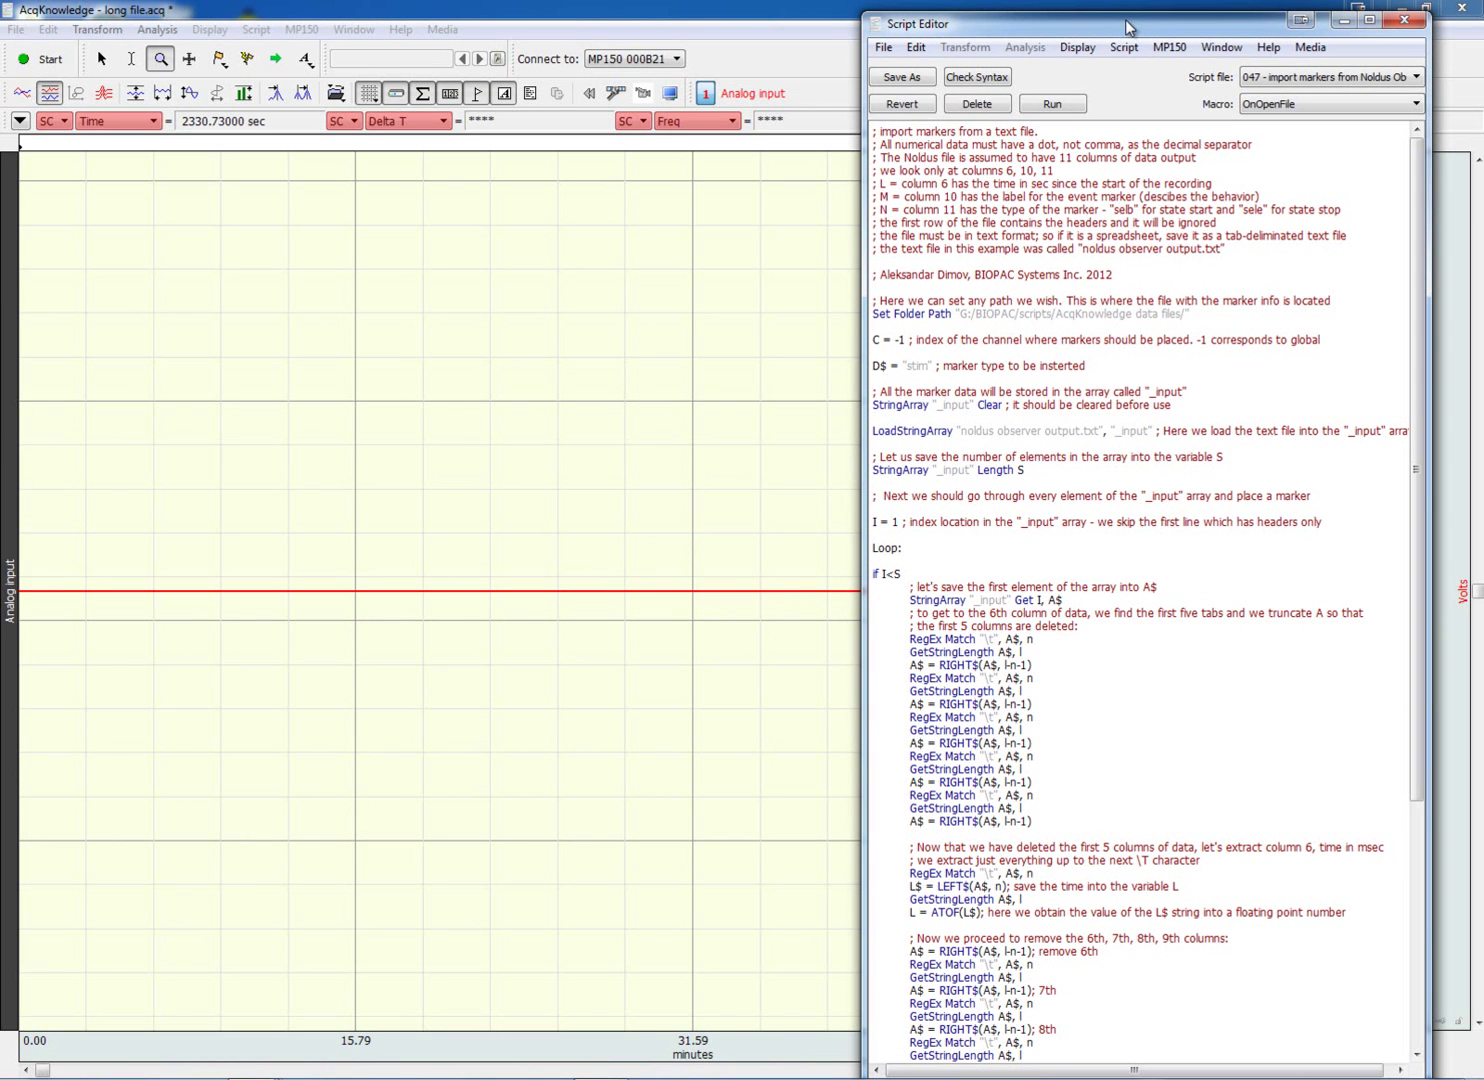
left_click_drag(903, 210, 913, 143)
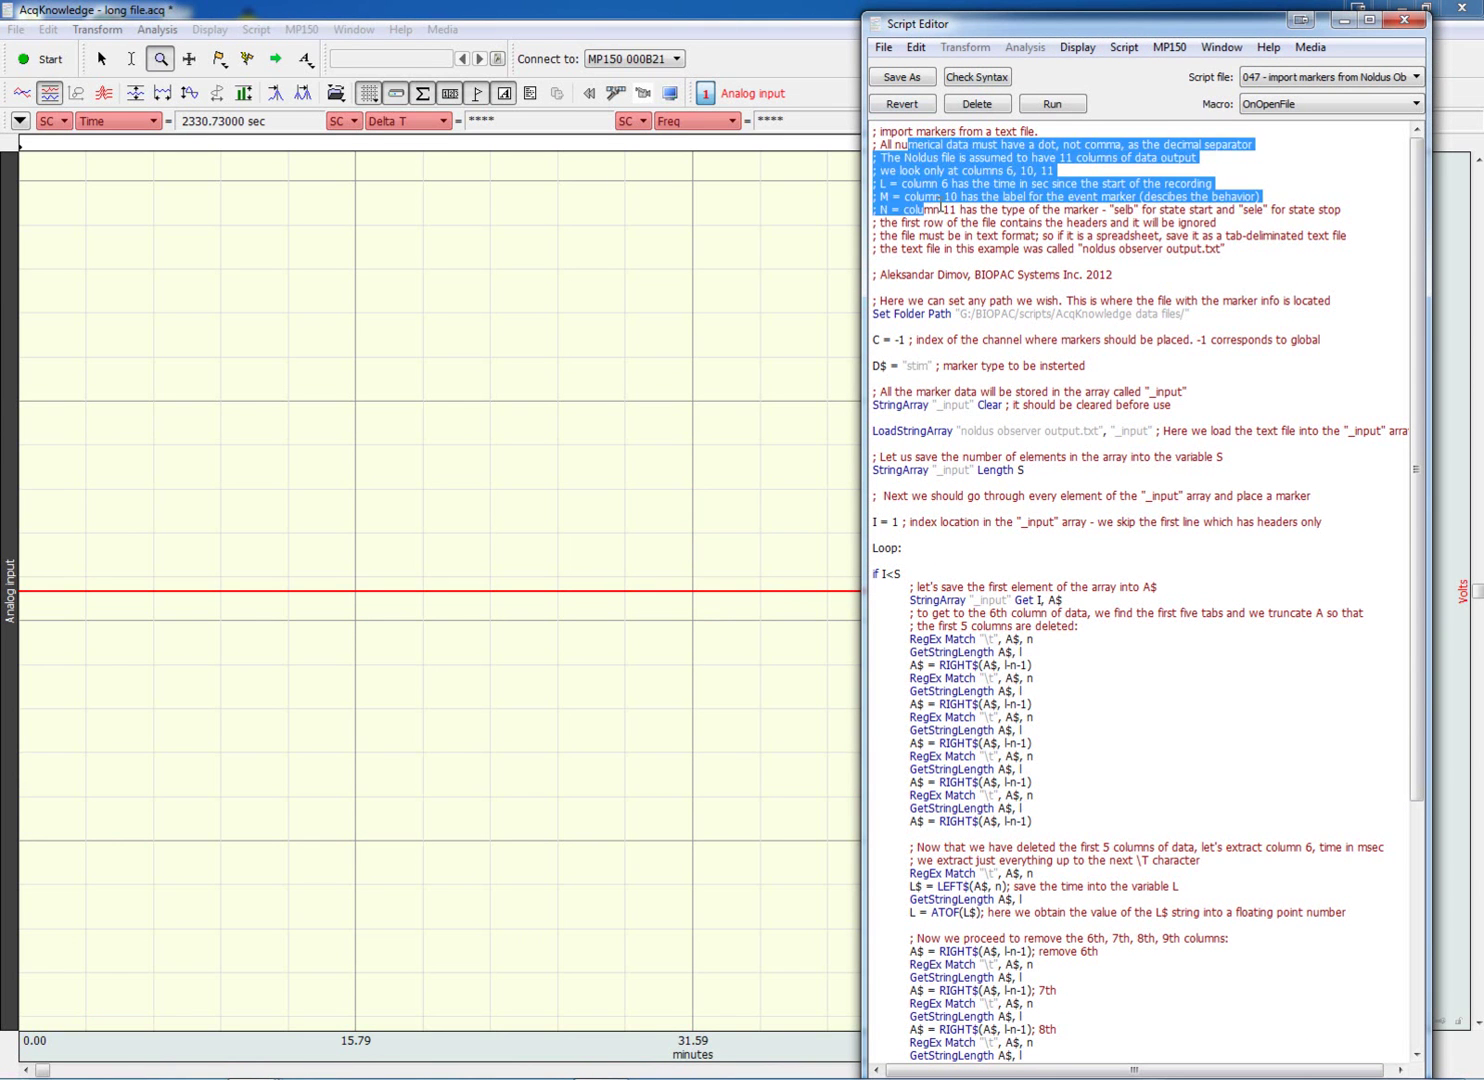
left_click(943, 208)
mouse_move(1416, 208)
left_mouse_down()
mouse_move(1415, 465)
mouse_move(1409, 172)
left_mouse_up()
Copy the observerXT.csv event table A1:K187, header row included.
mouse_move(596, 1078)
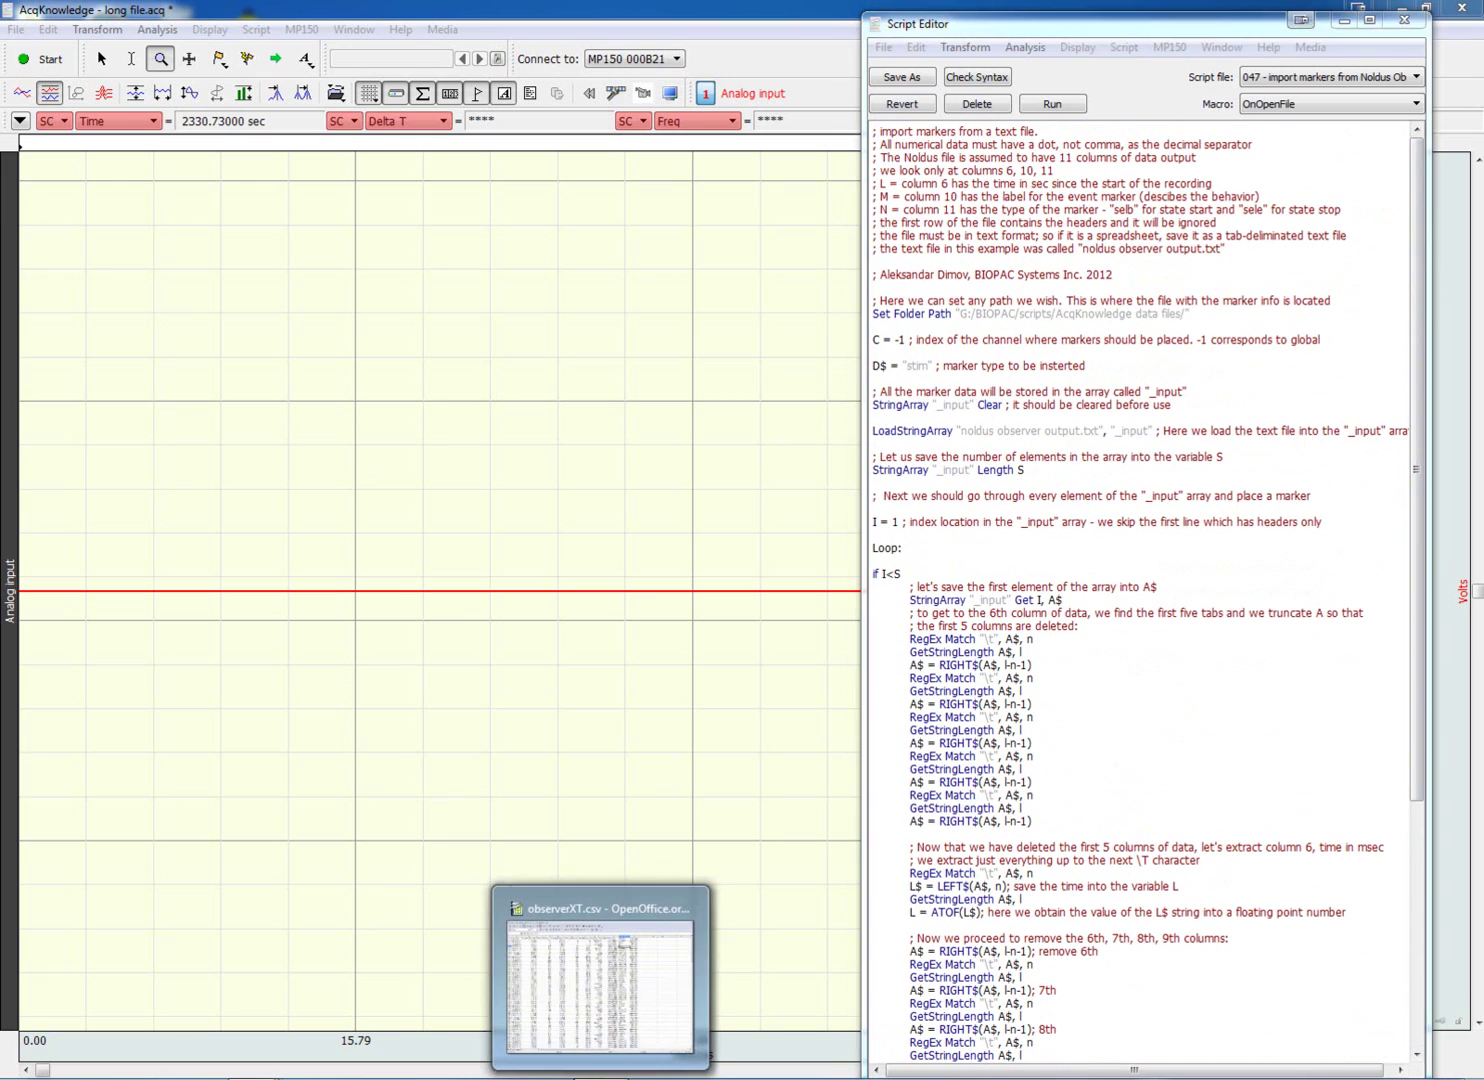
left_click(596, 986)
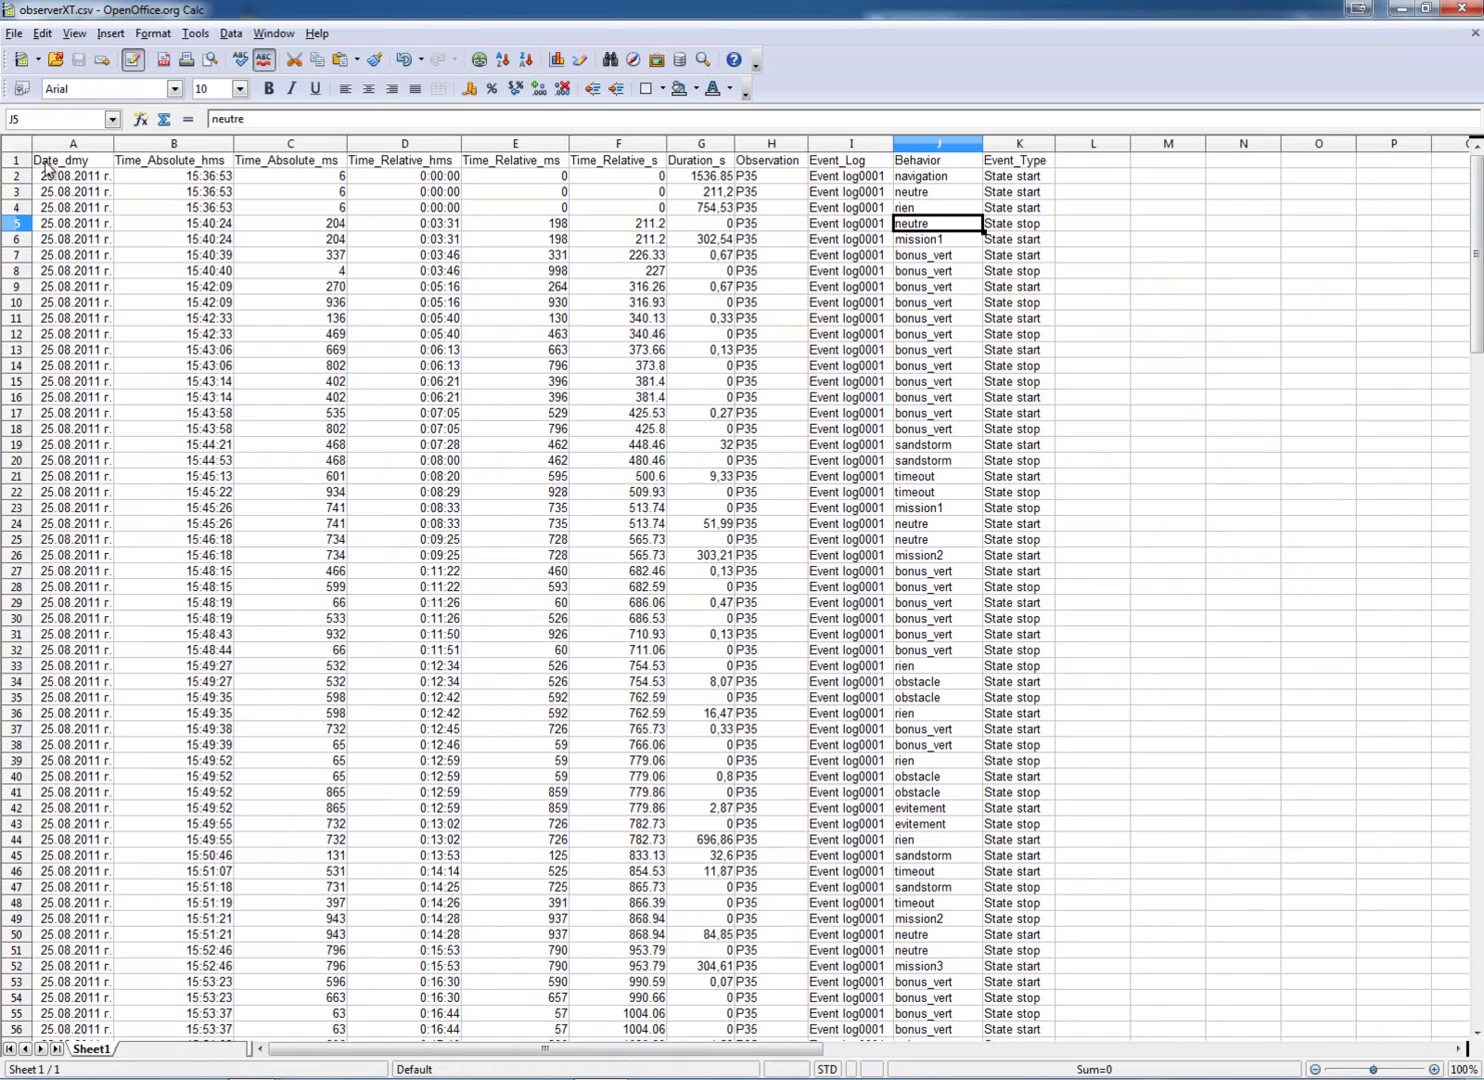
left_click_drag(48, 166, 1015, 683)
right_click(807, 541)
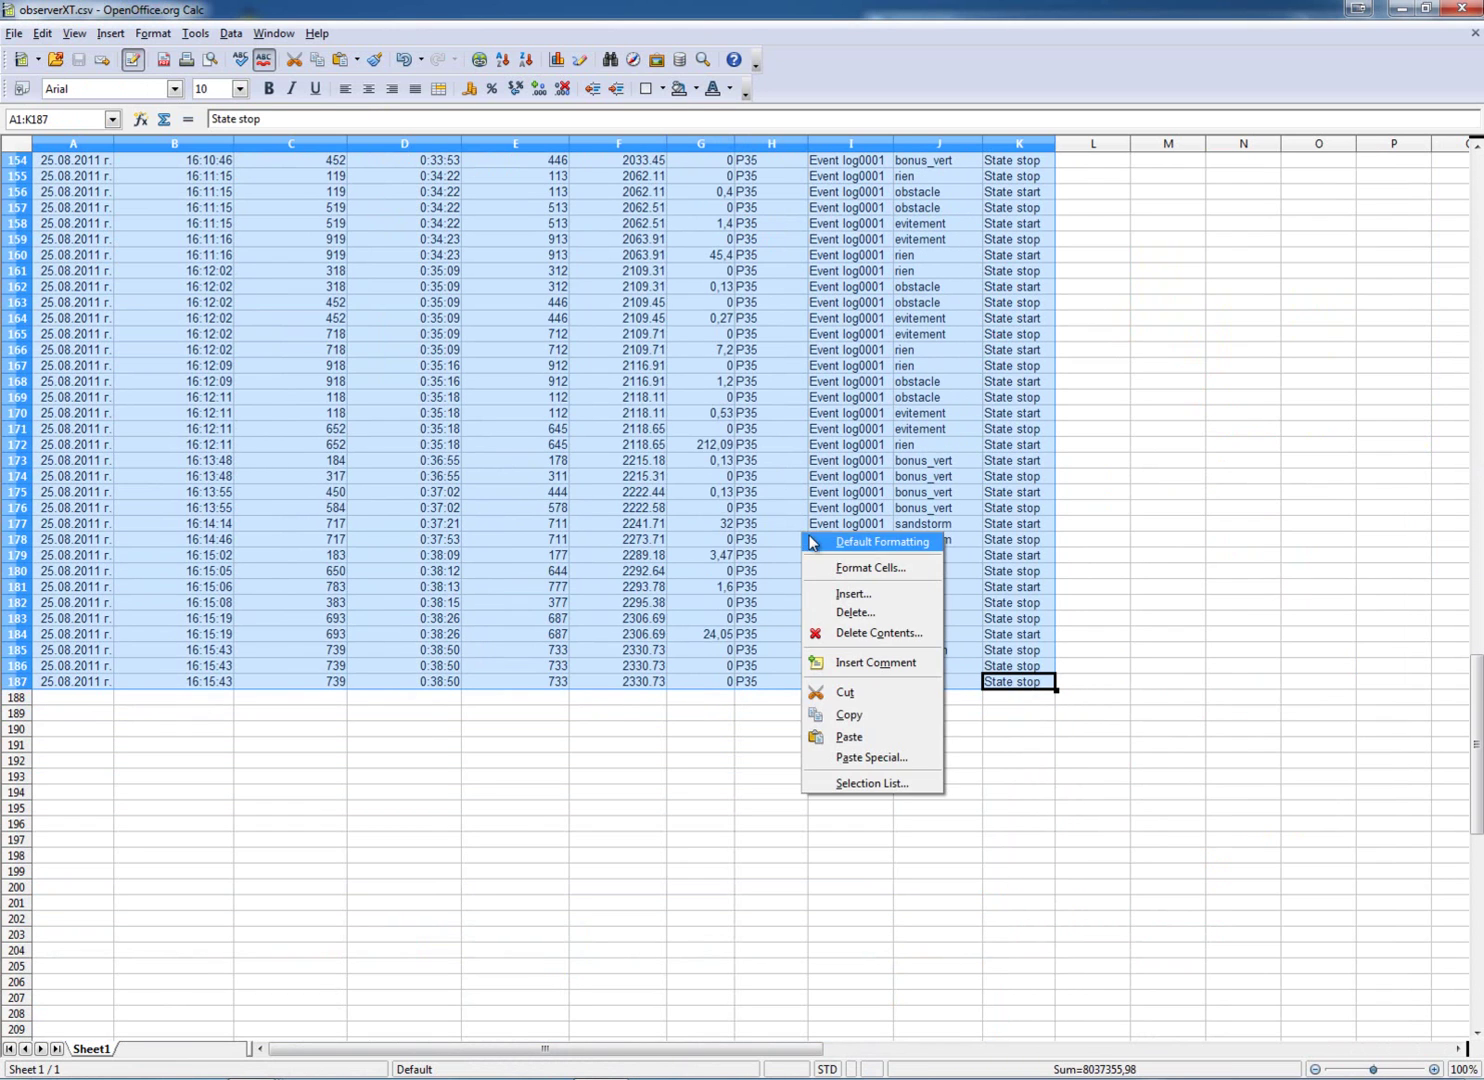
left_click(884, 714)
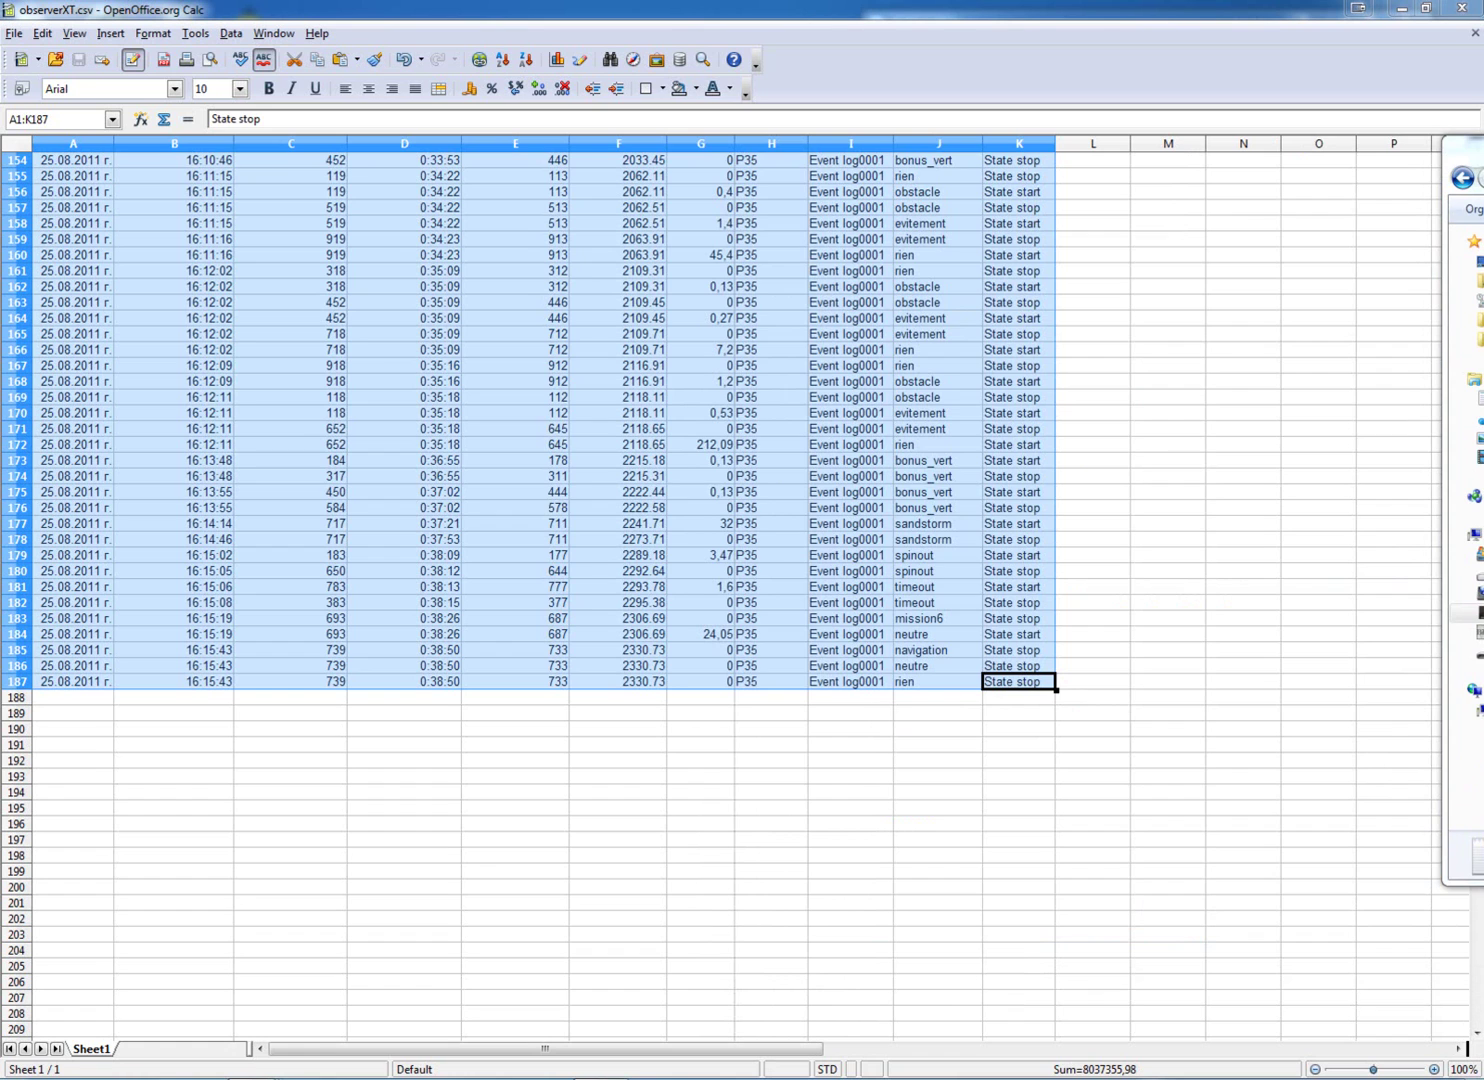
Paste the event table into noldus observer output.txt and save it when closing Notepad.
left_click_drag(1482, 184, 316, 102)
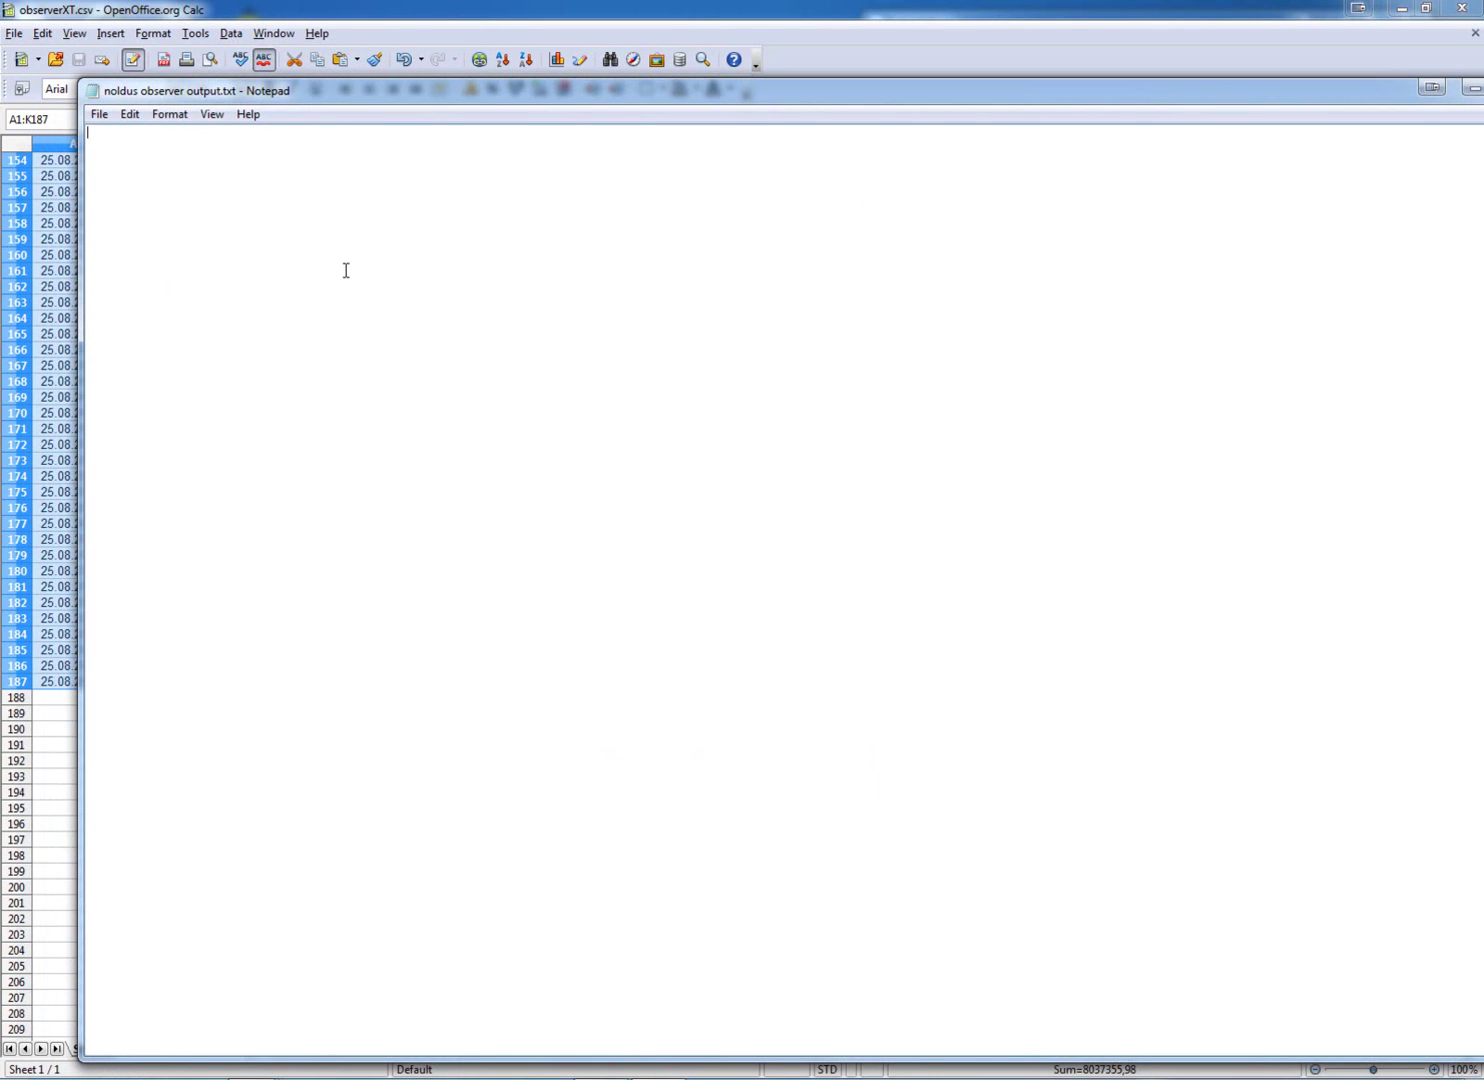
key("ctrl+v")
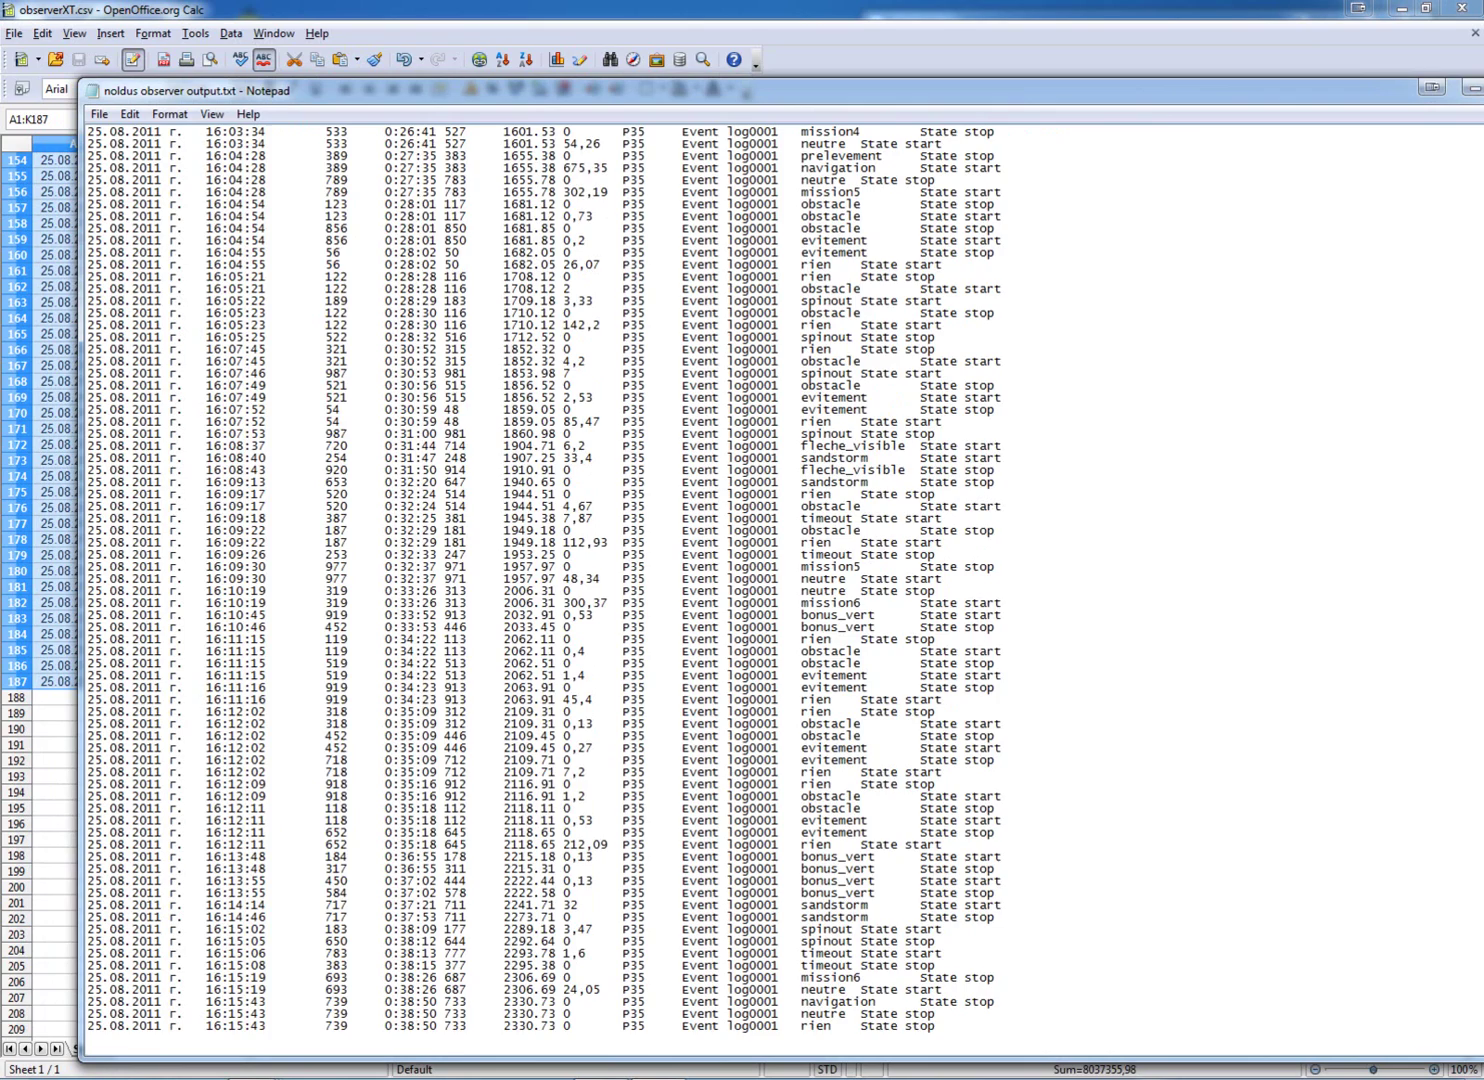
scroll(781, 579, "up", 20)
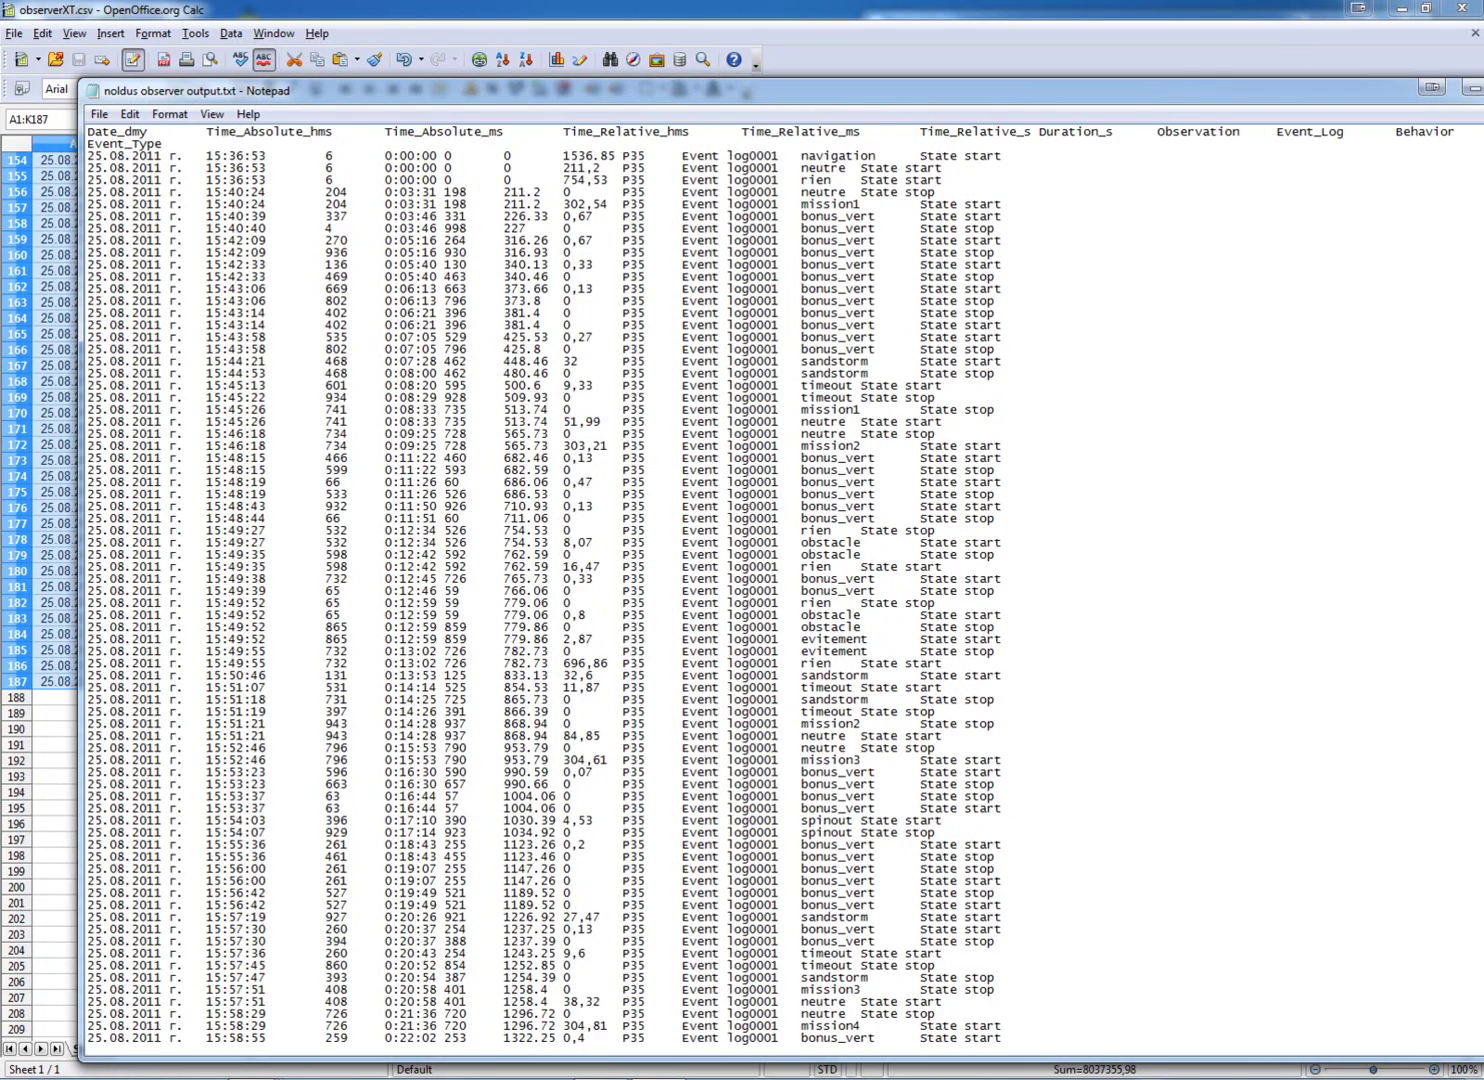
key("alt+F4")
left_click(700, 566)
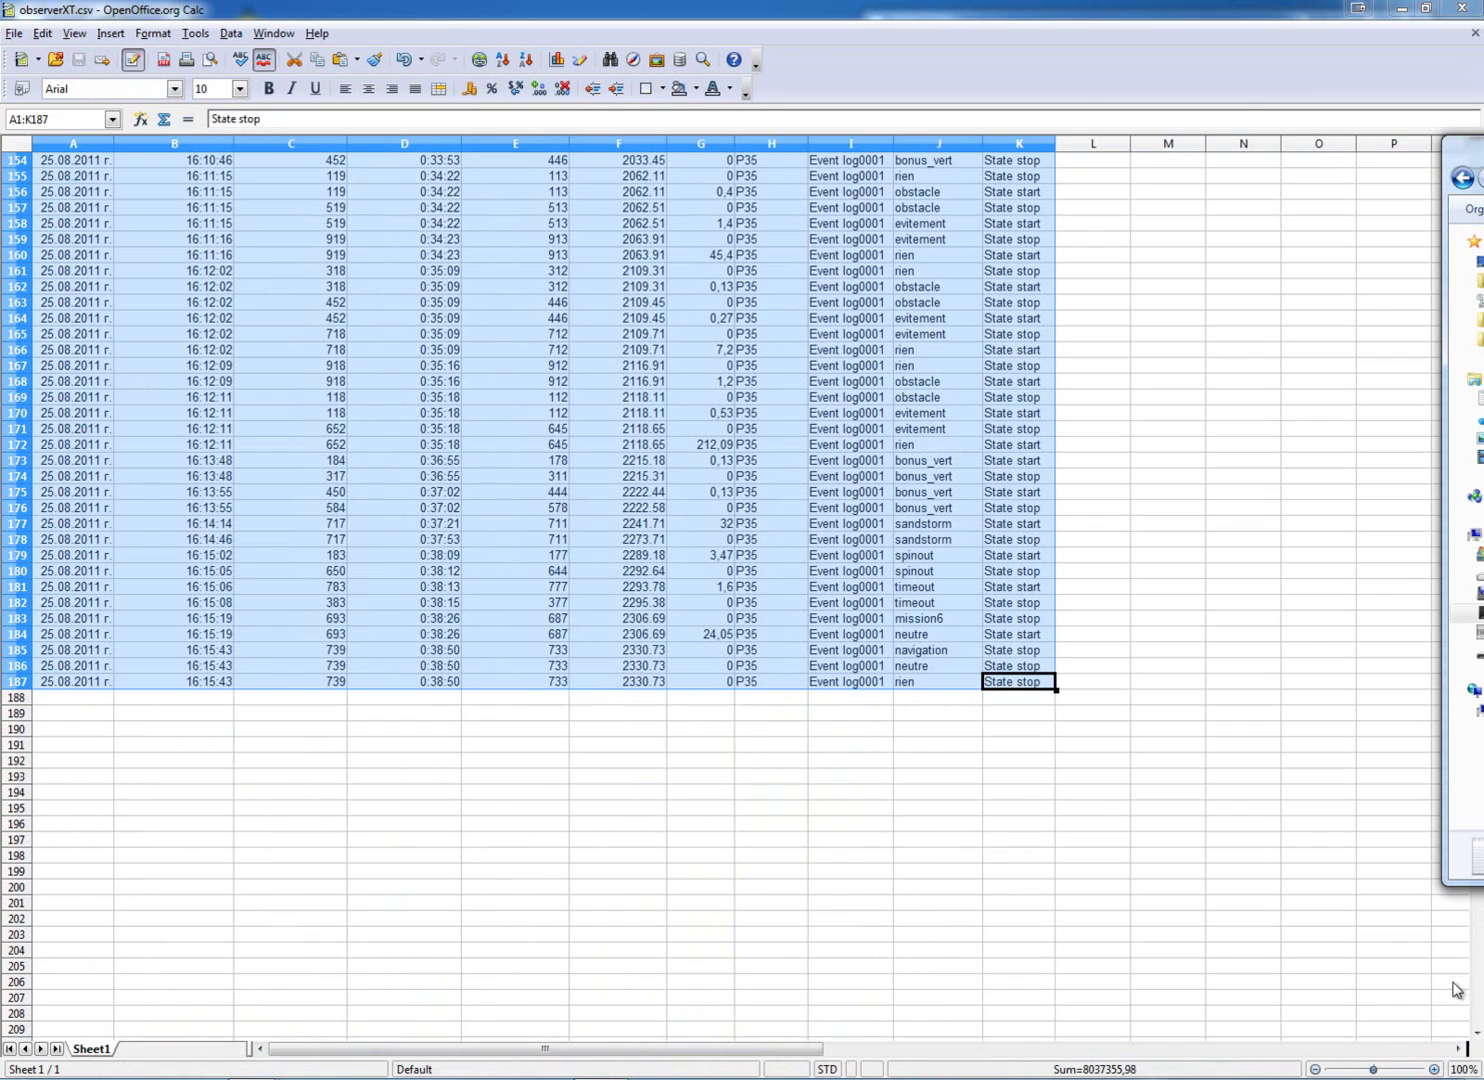
Bring Calc forward, clear the table selection and select cell F5.
left_click(1478, 1020)
left_click_drag(1461, 791, 1461, 225)
left_click(607, 176)
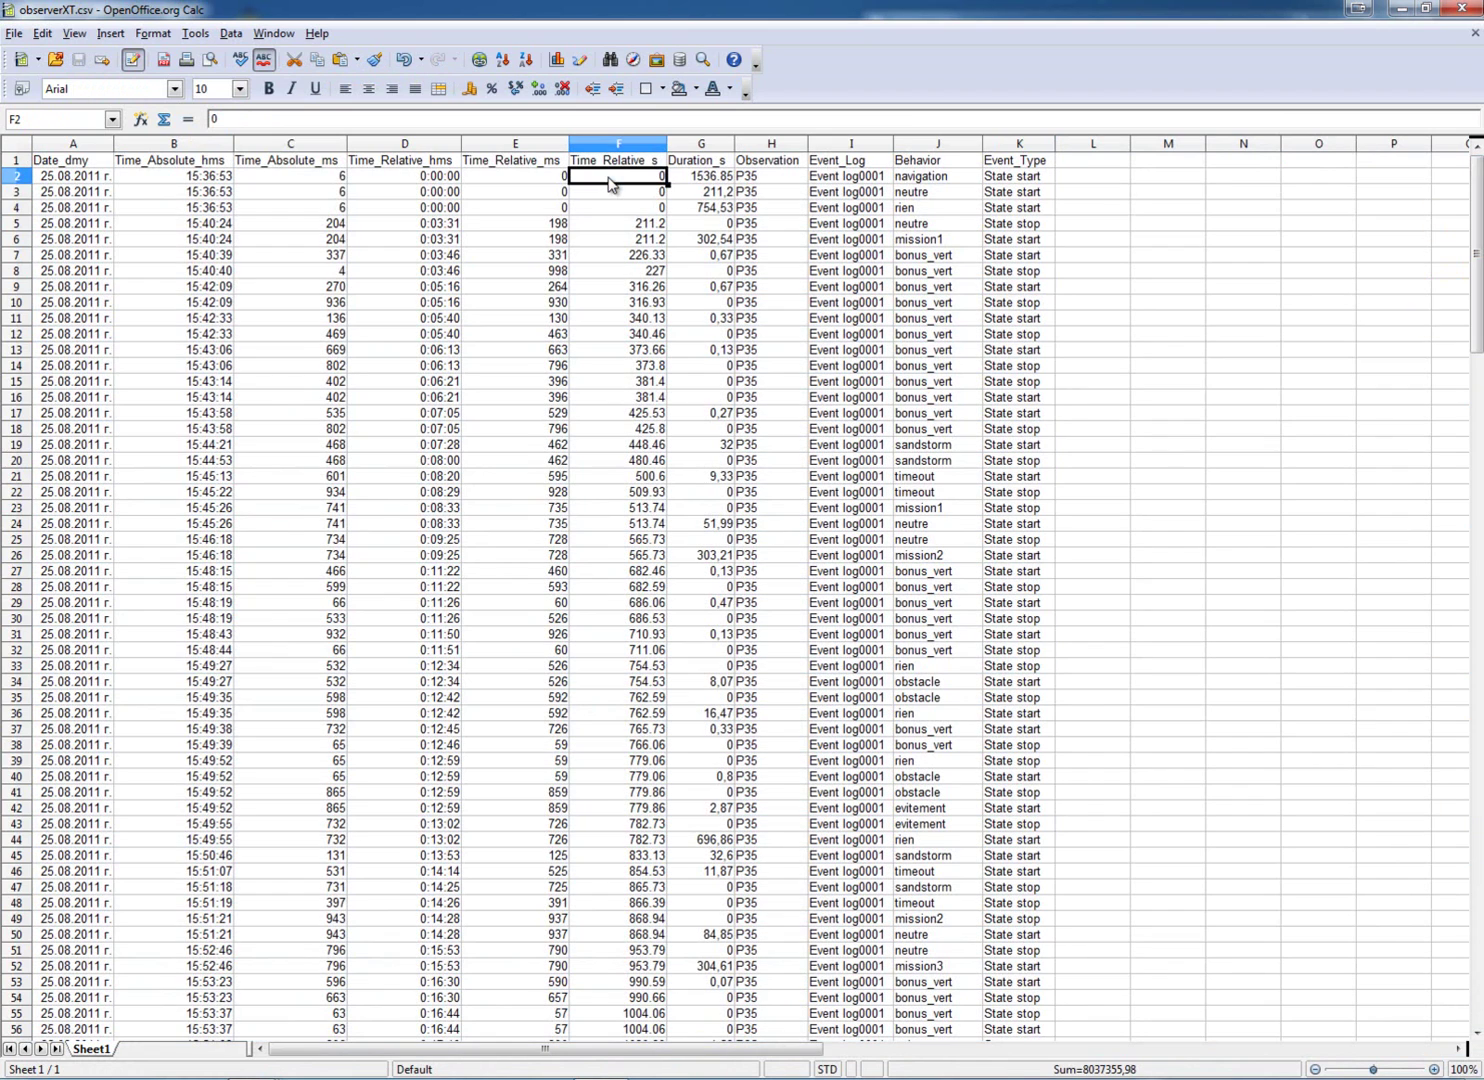
left_click(652, 226)
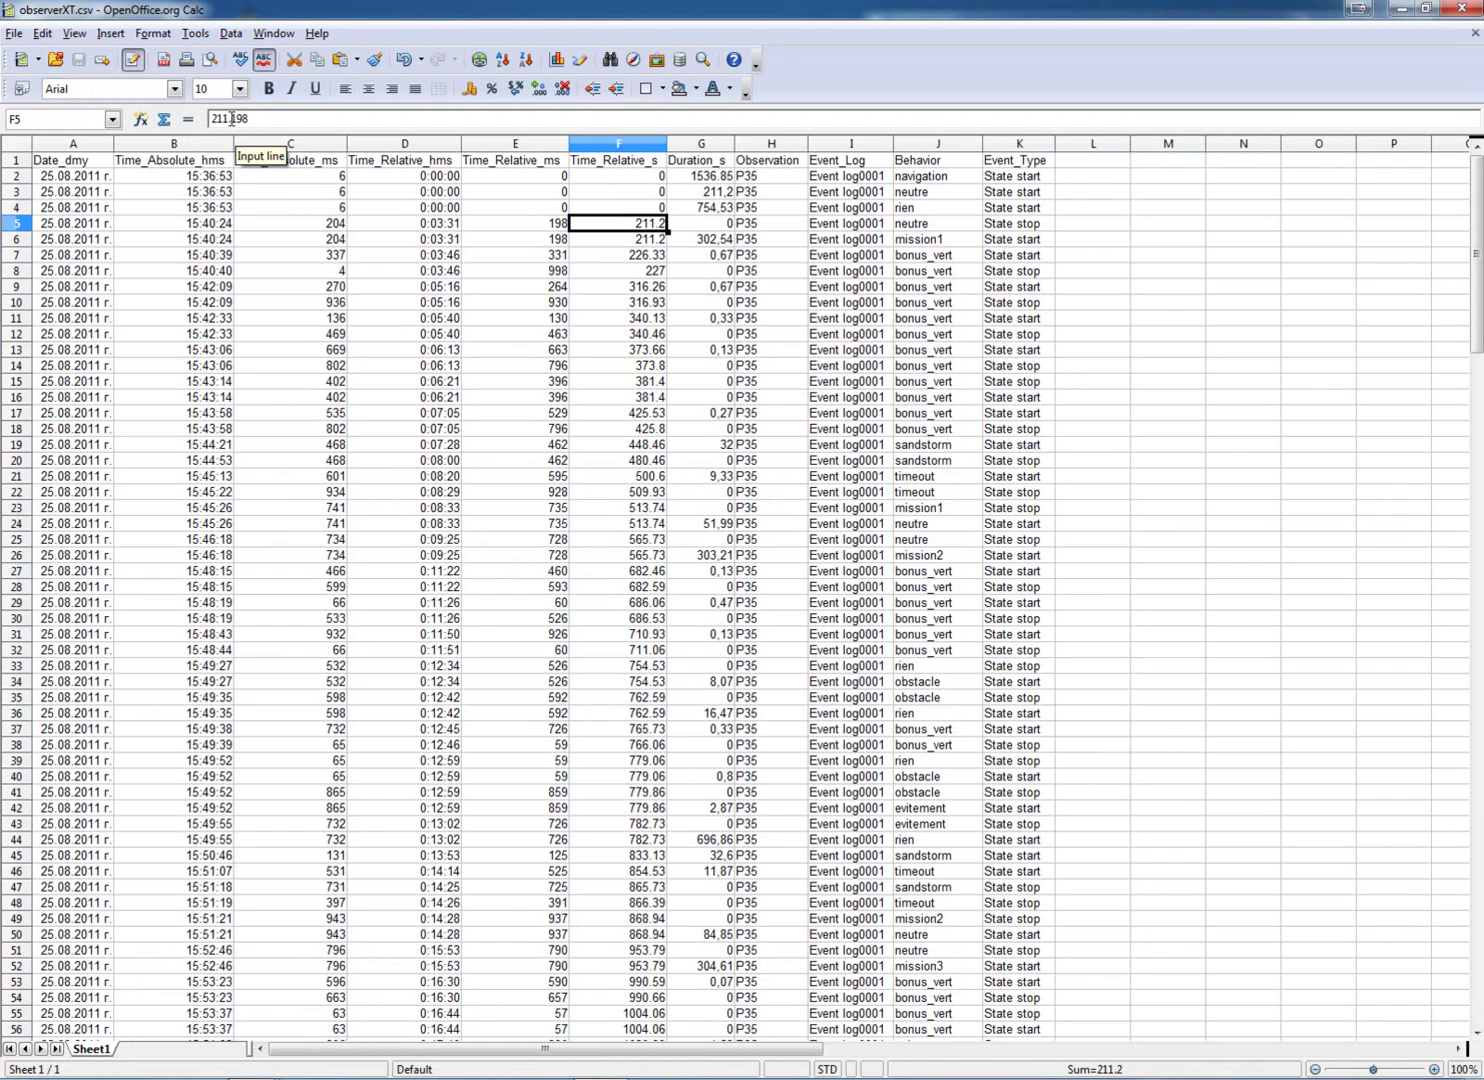
Check F5's Numbers format in Format Cells, cancel without changes, and minimize Calc.
right_click(648, 226)
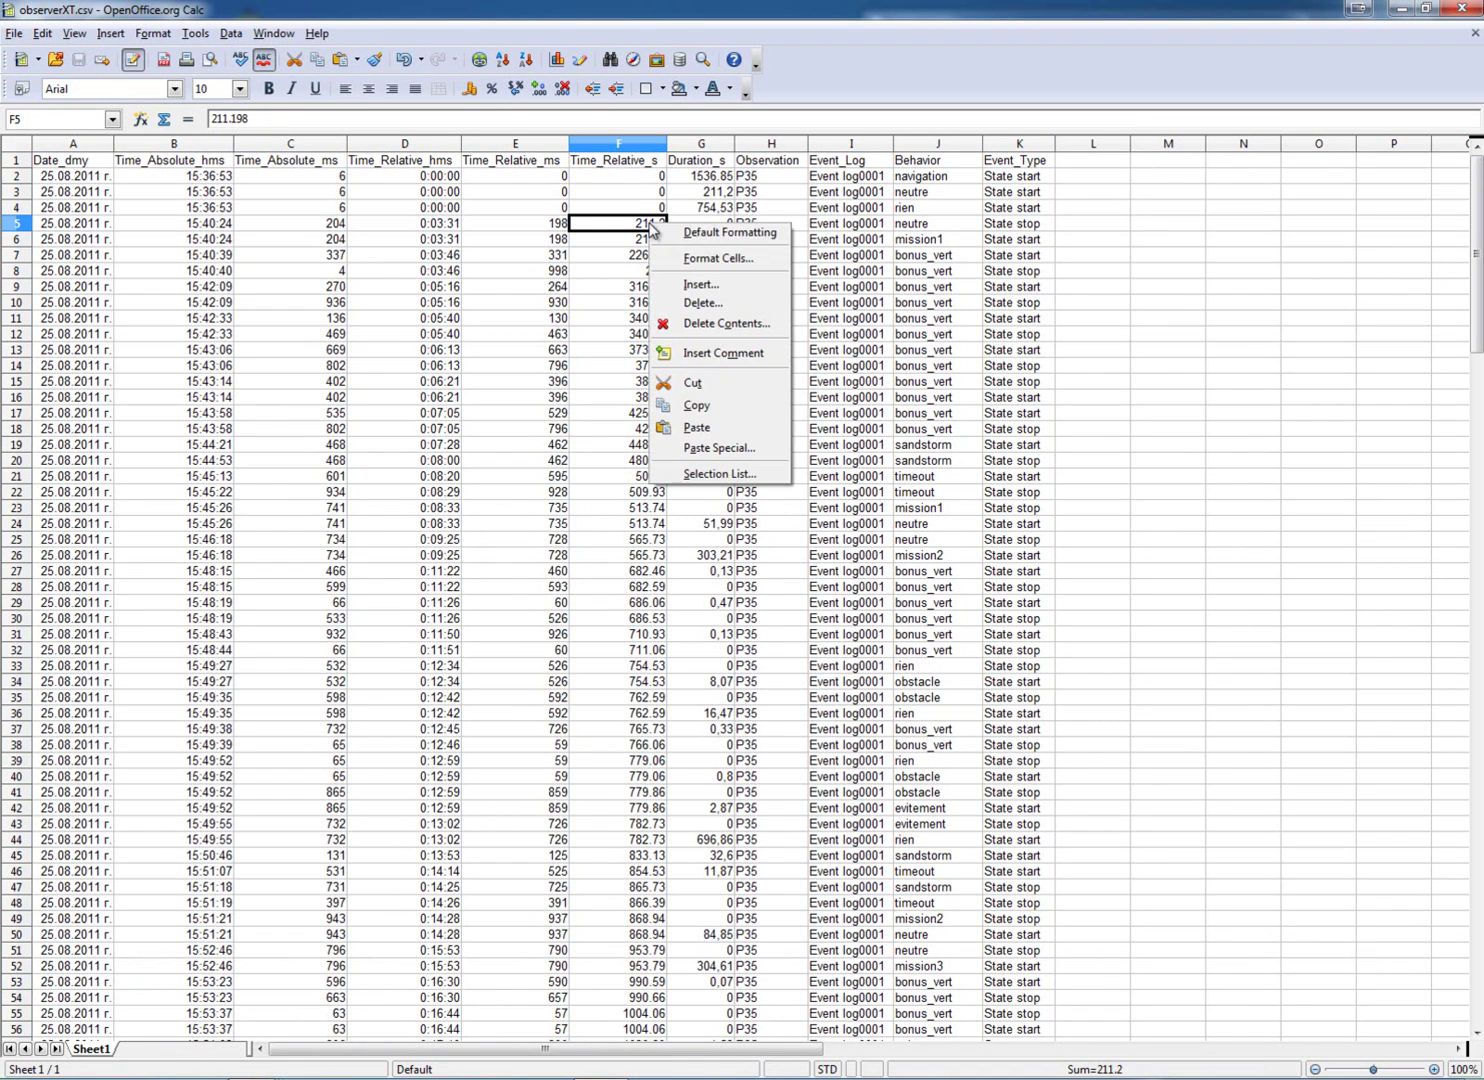
left_click(693, 258)
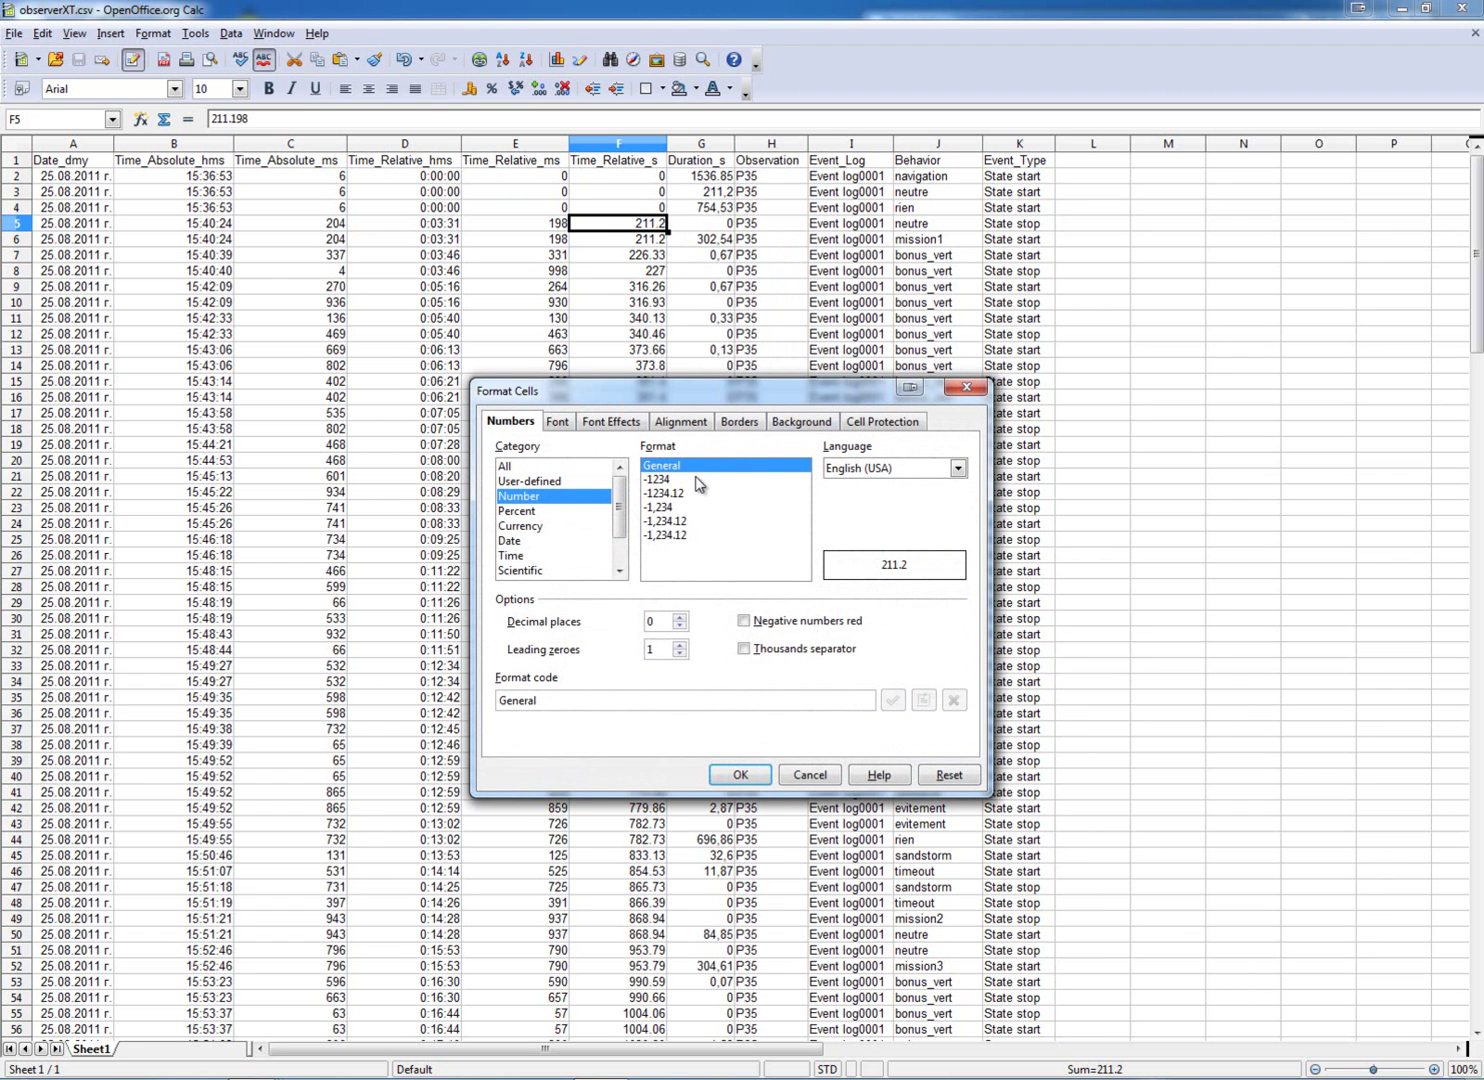
left_click(815, 776)
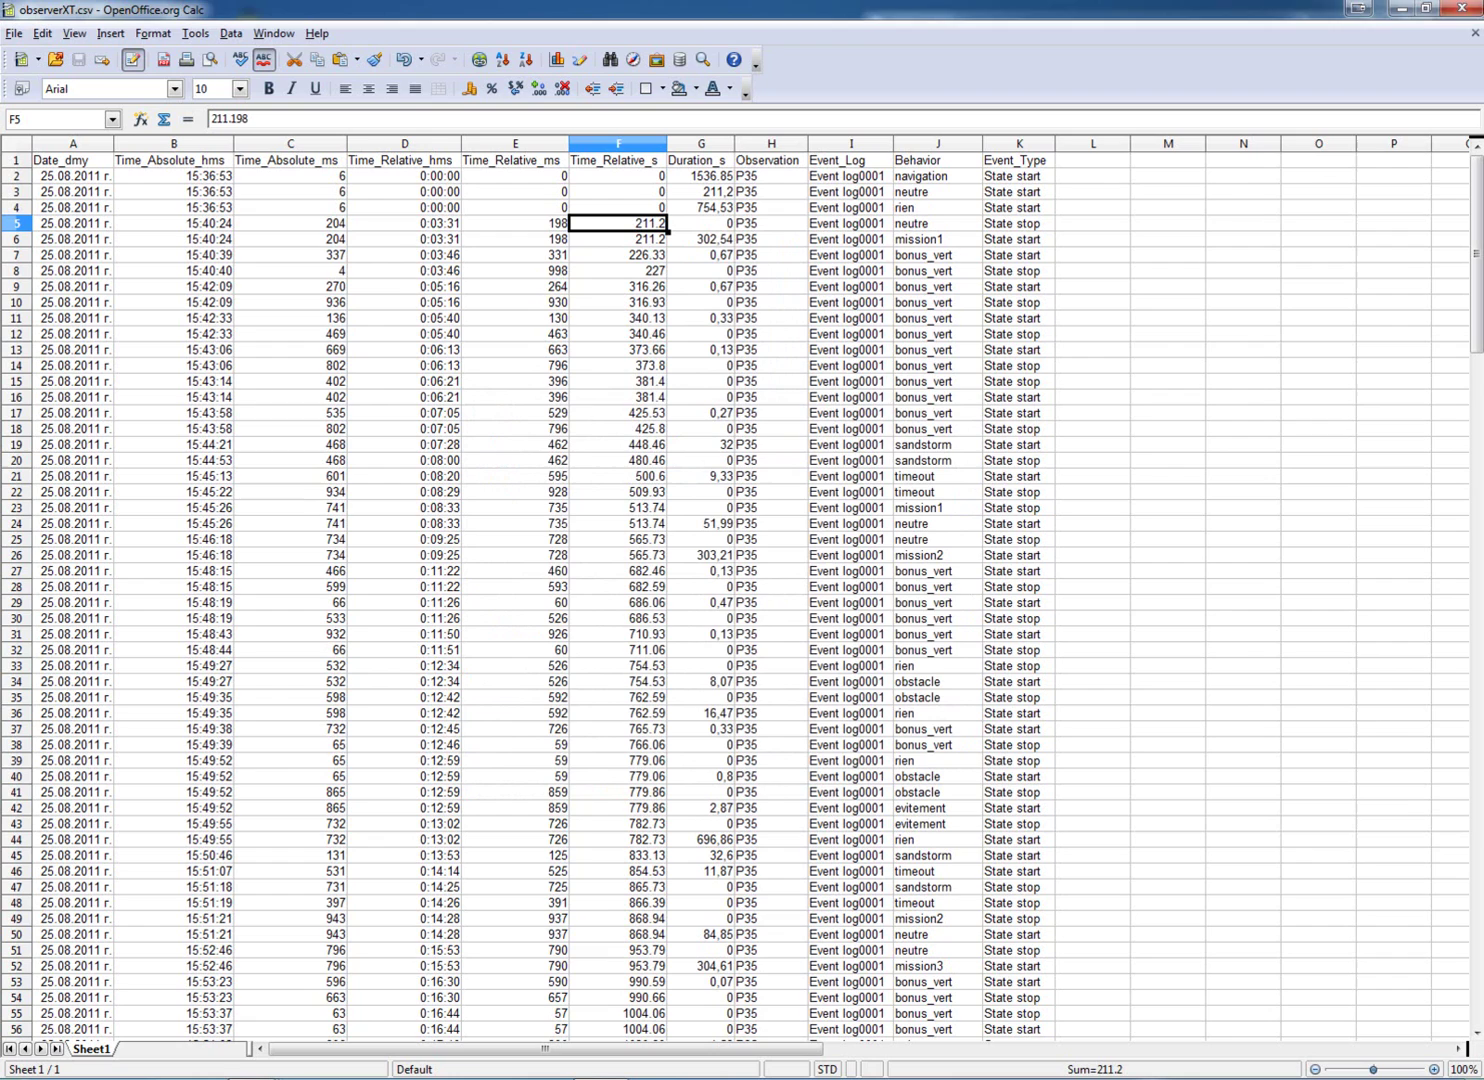
left_click(1400, 9)
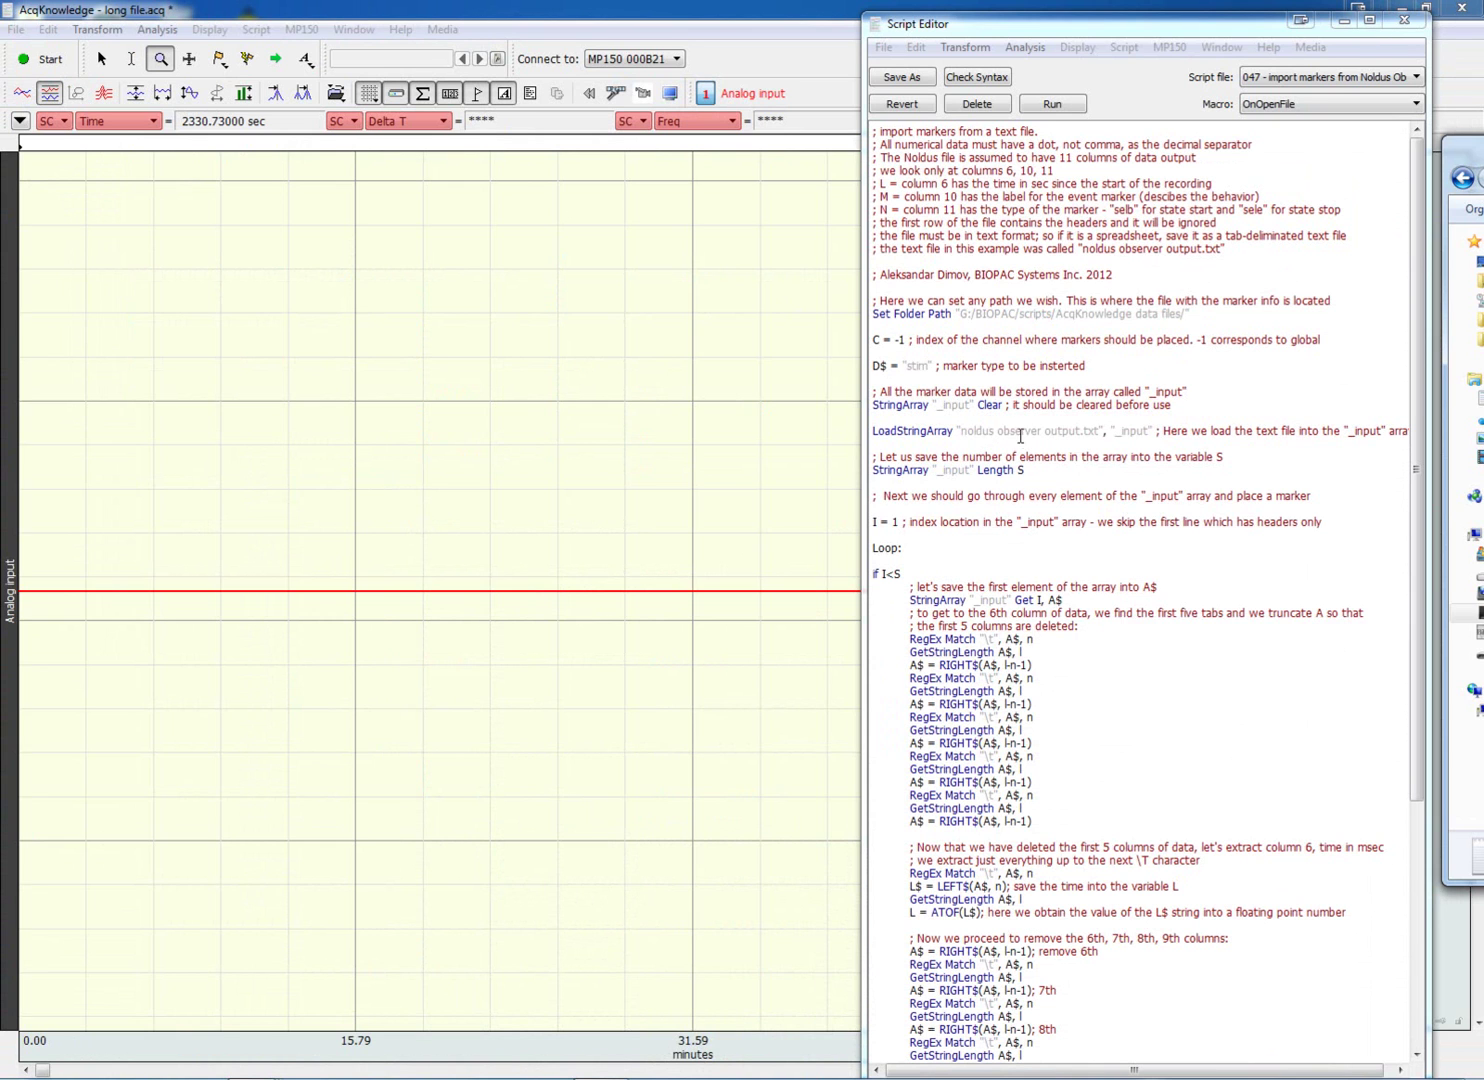
Confirm the script loads noldus observer output.txt, run it, and view the marked graph.
left_click_drag(963, 431, 1104, 430)
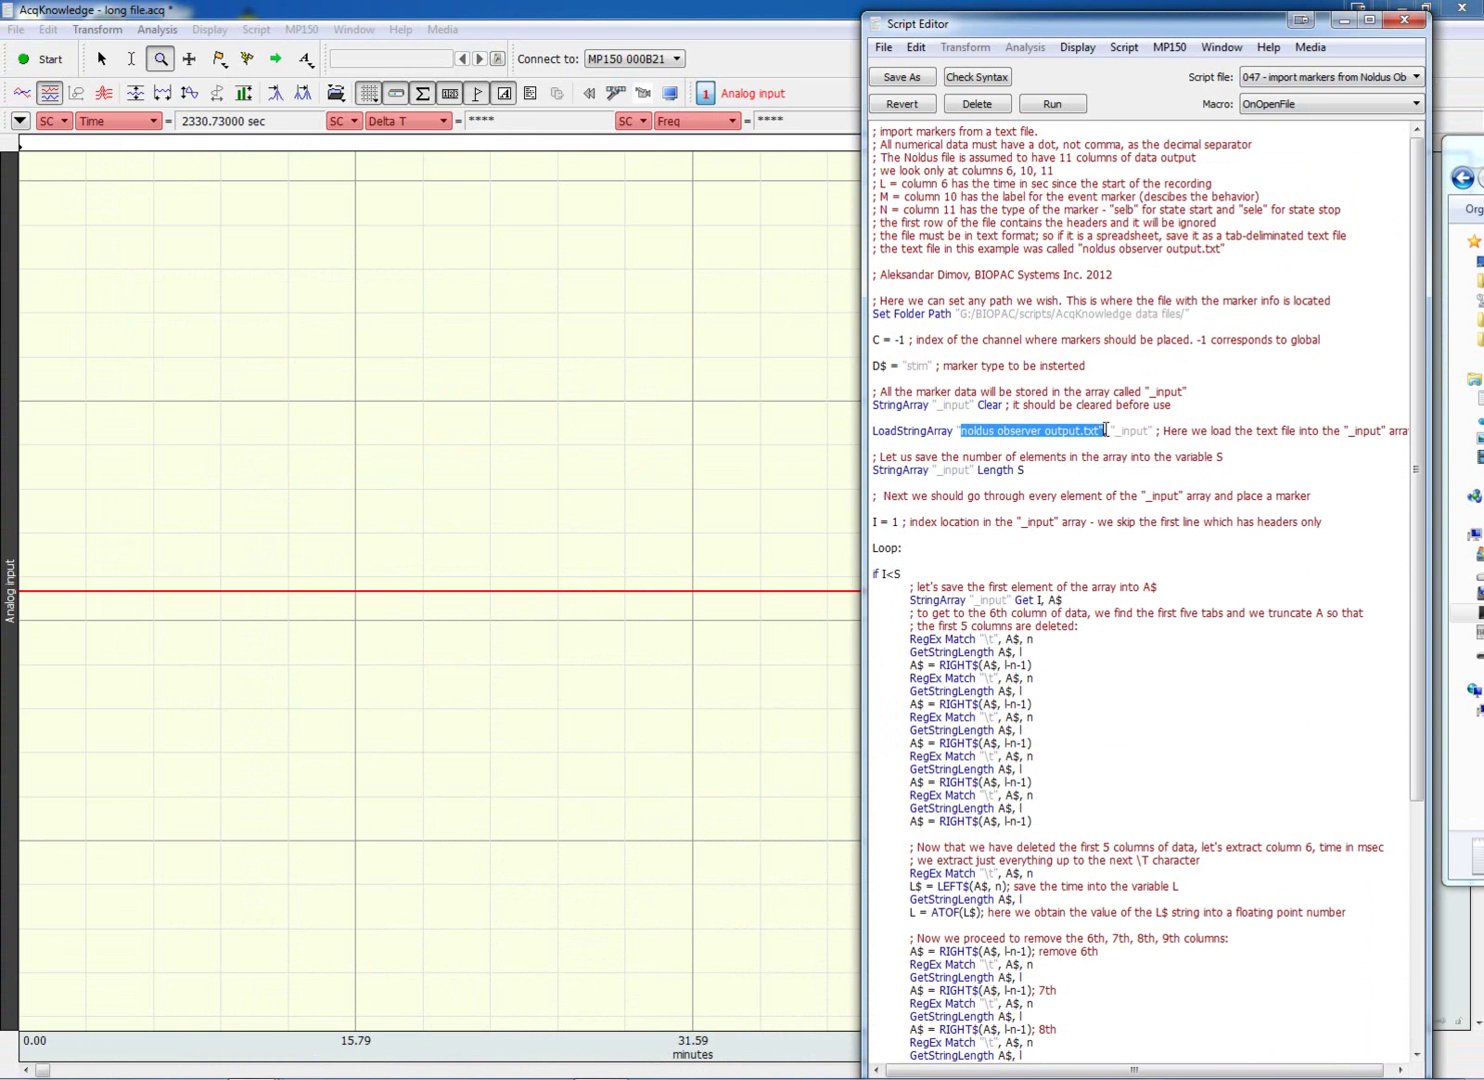
left_click(1212, 313)
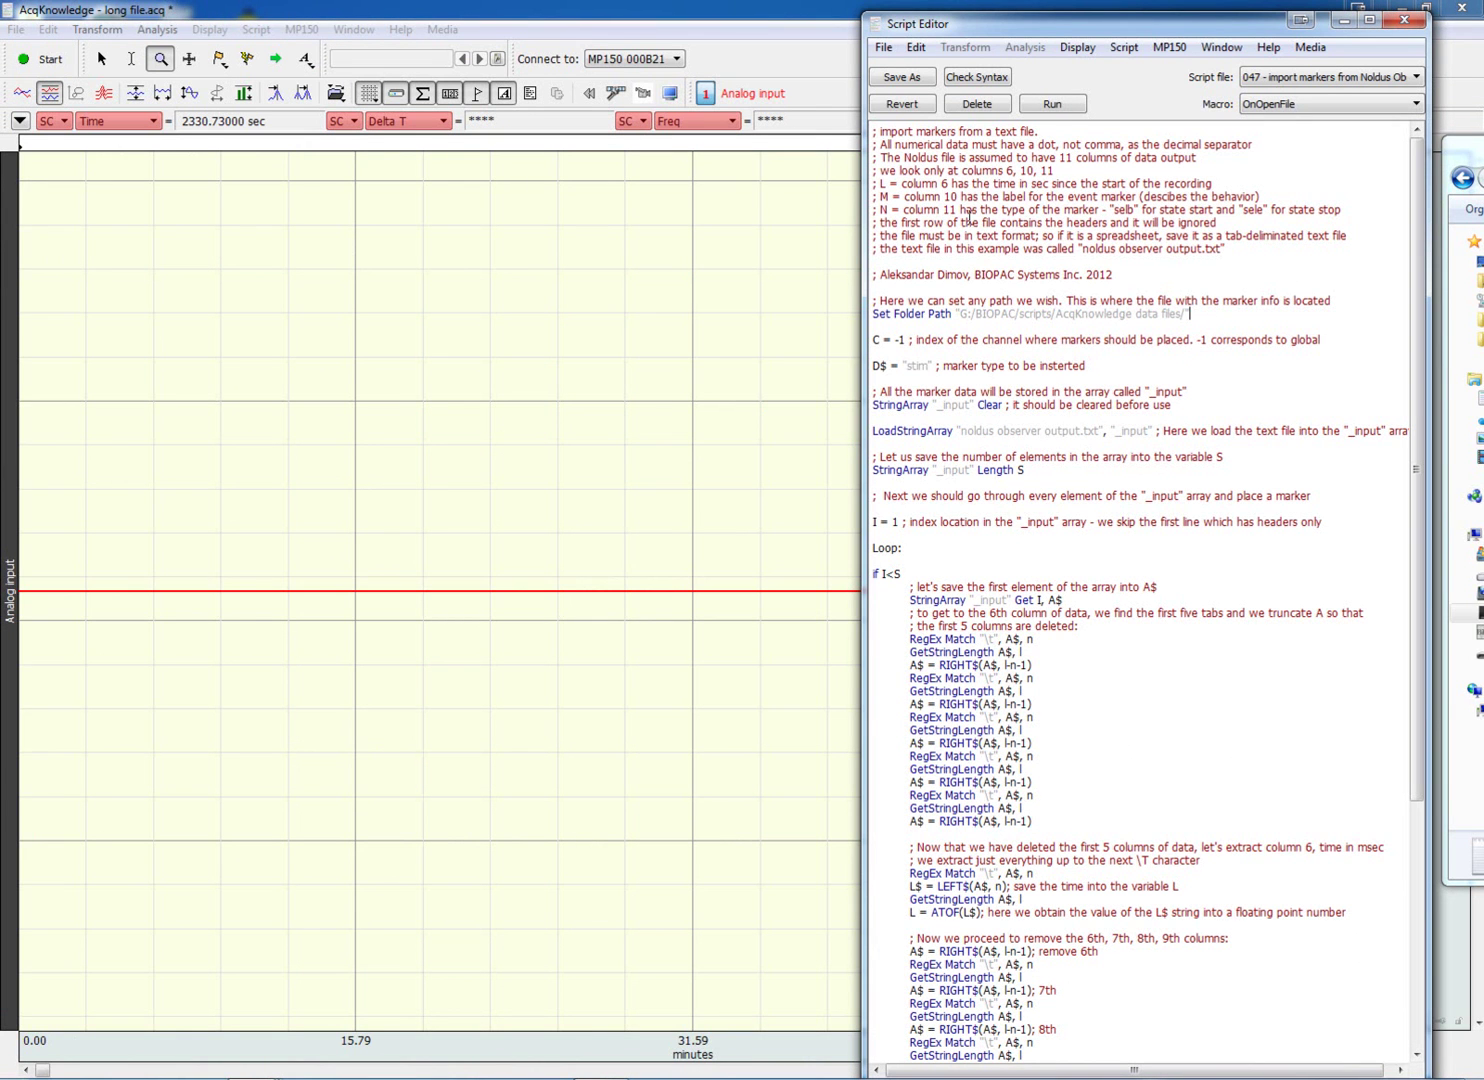
left_click(1051, 105)
left_click(373, 14)
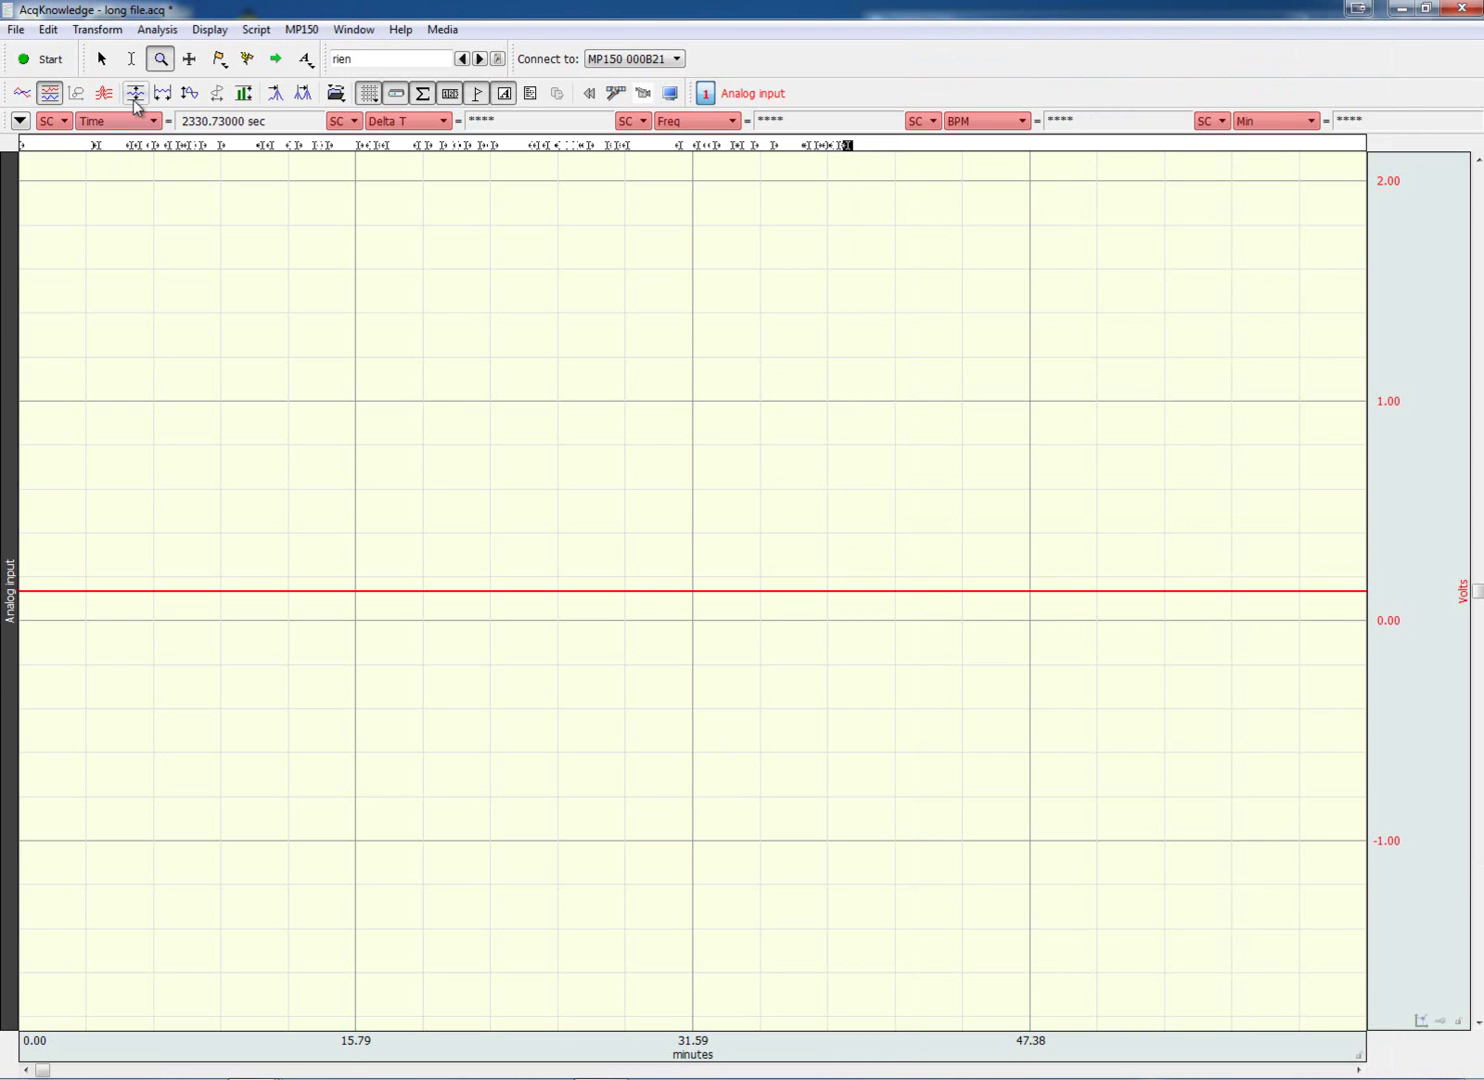
Zoom the graph to about 190–330 s and select the neutre marker at 211.20 sec.
left_click(101, 57)
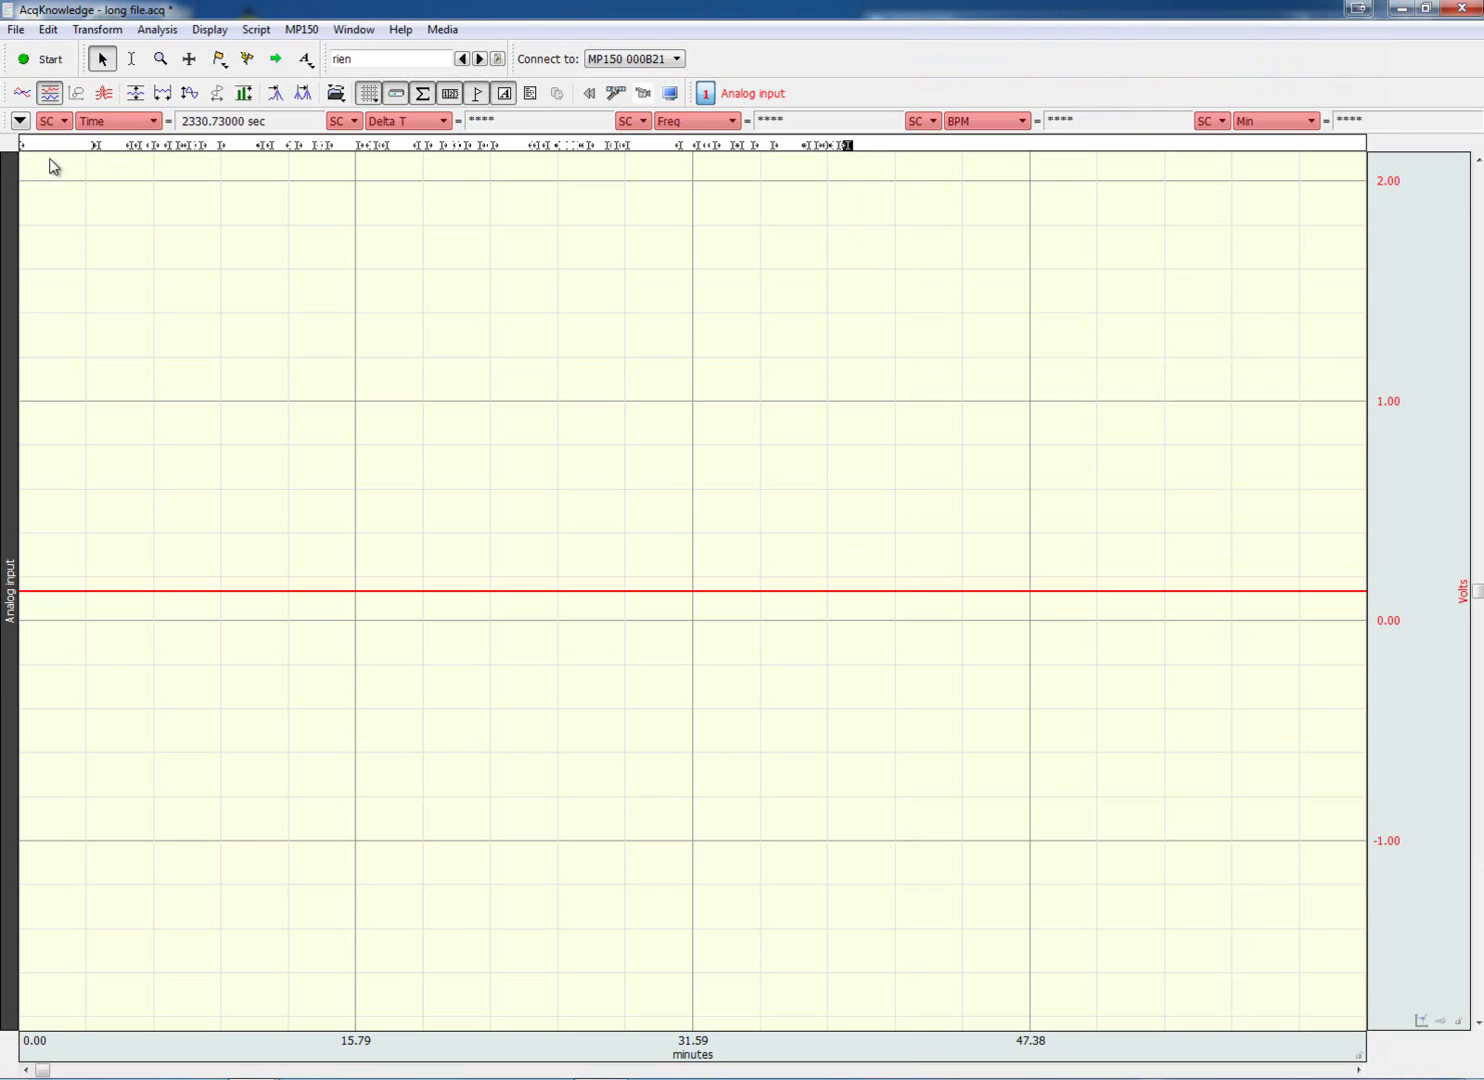
left_click(95, 146)
left_click(160, 58)
left_click_drag(129, 268, 86, 157)
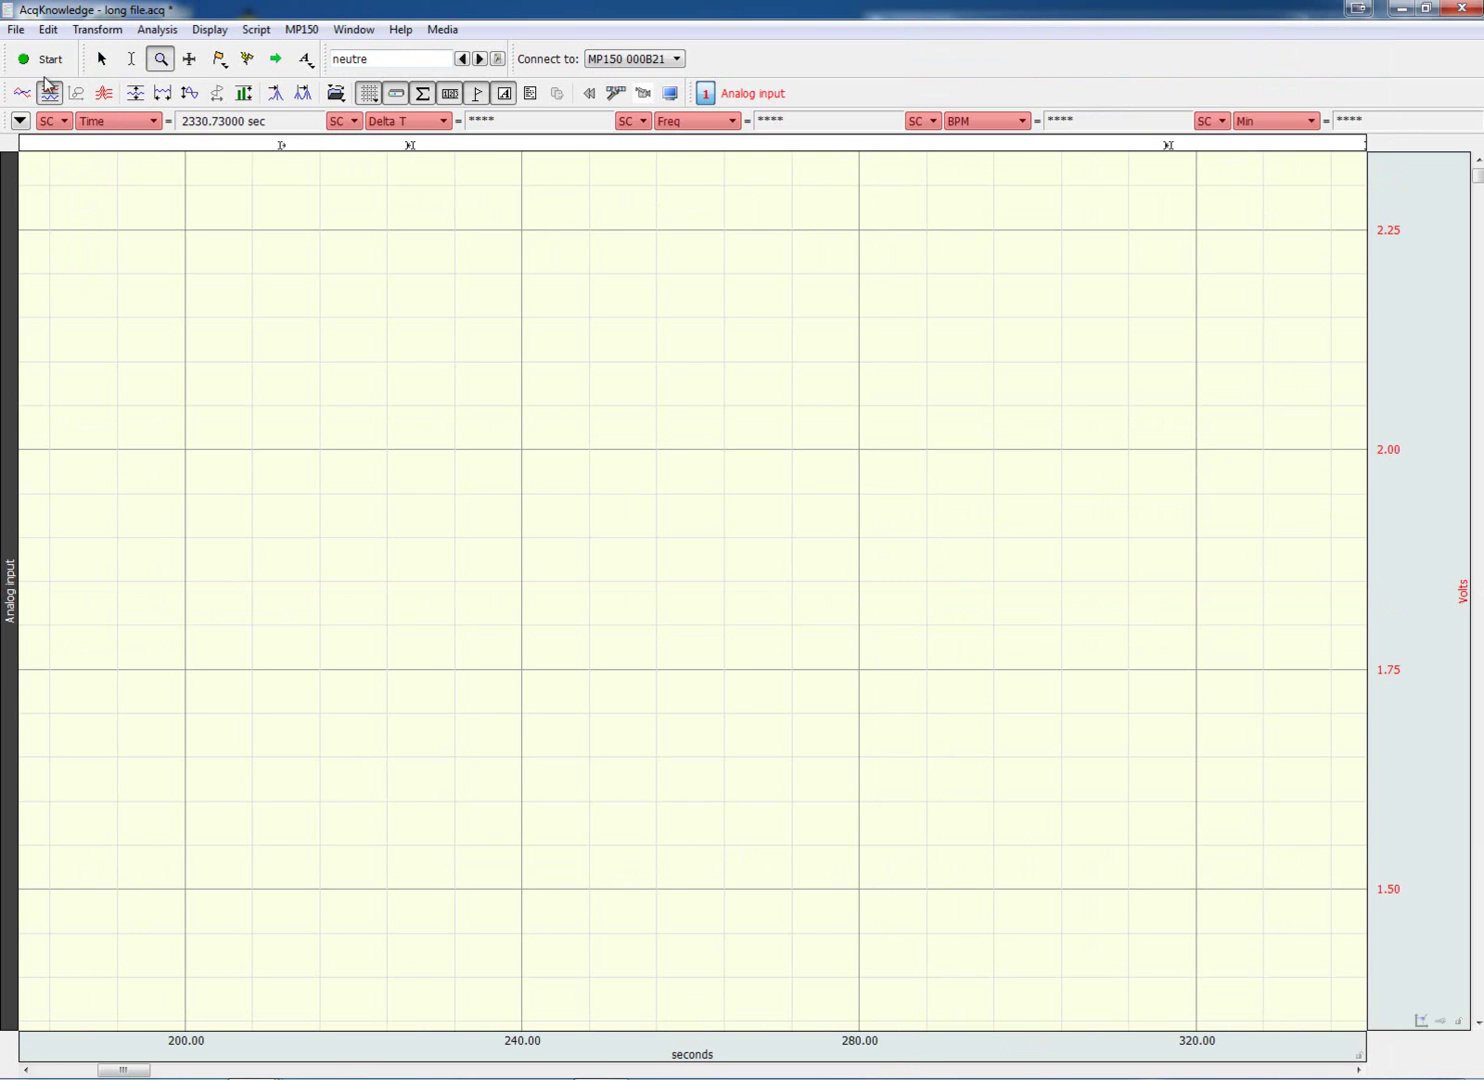
left_click(102, 59)
left_click(281, 145)
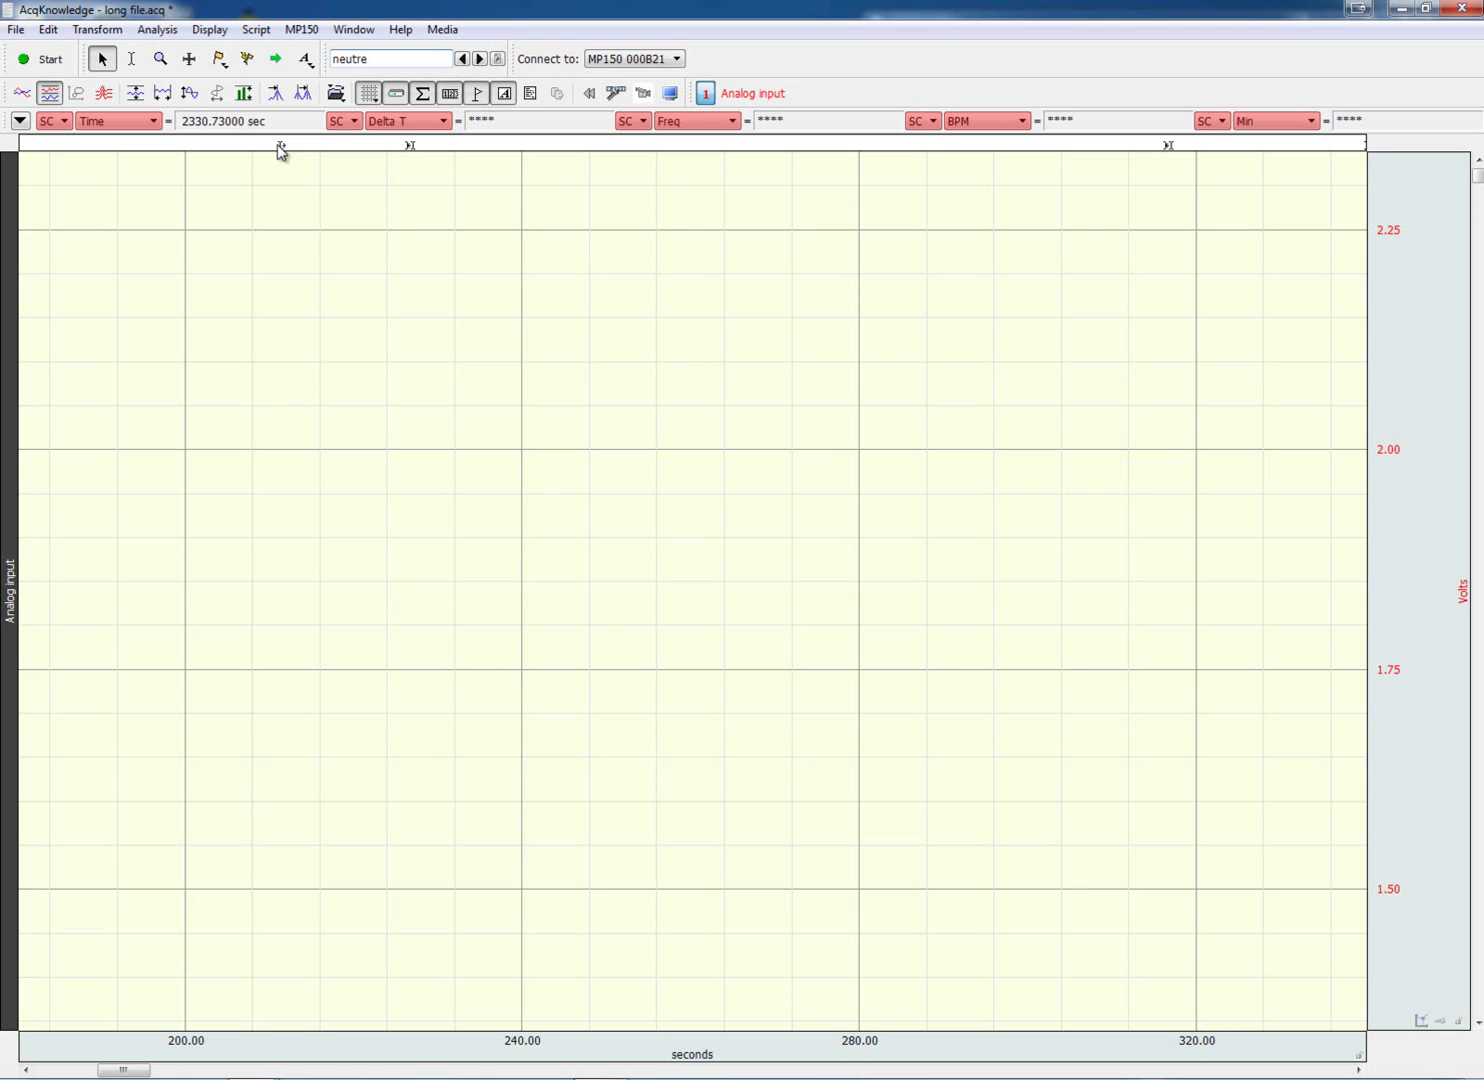
mouse_move(283, 151)
Highlight the 211.2 neutre line in noldus observer output.txt for comparison.
key("alt+Tab")
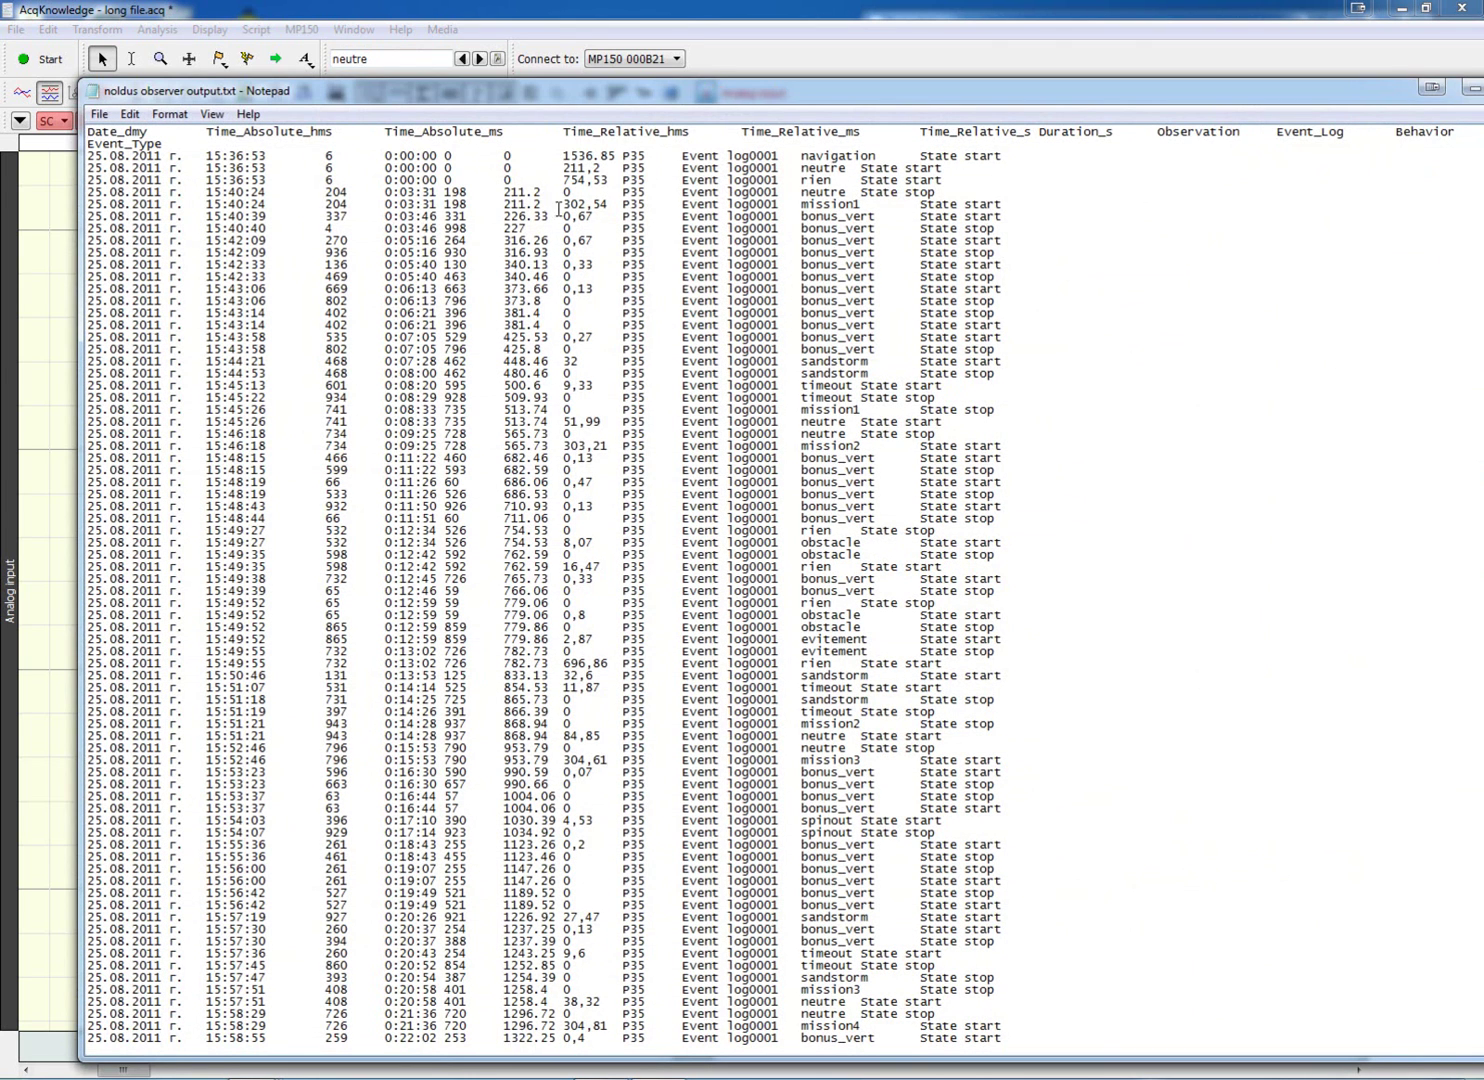
left_click_drag(516, 191, 939, 192)
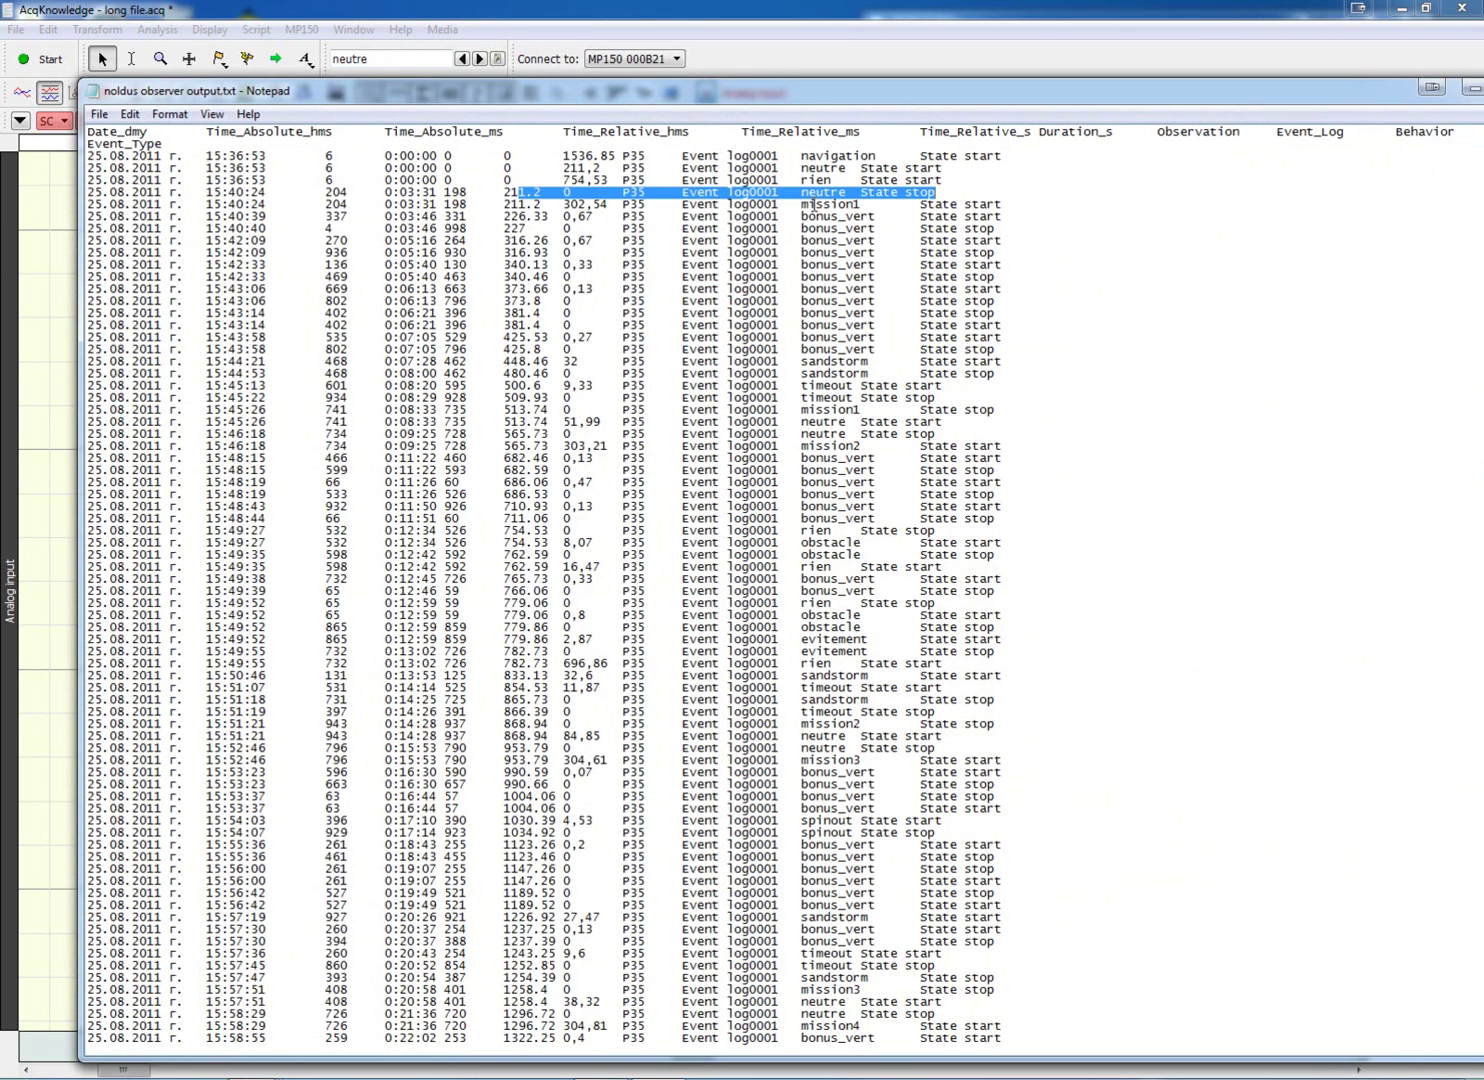
left_click(700, 12)
Step through the mission1 and bonus_vert markers, then clear and minimize the text file.
left_click(482, 61)
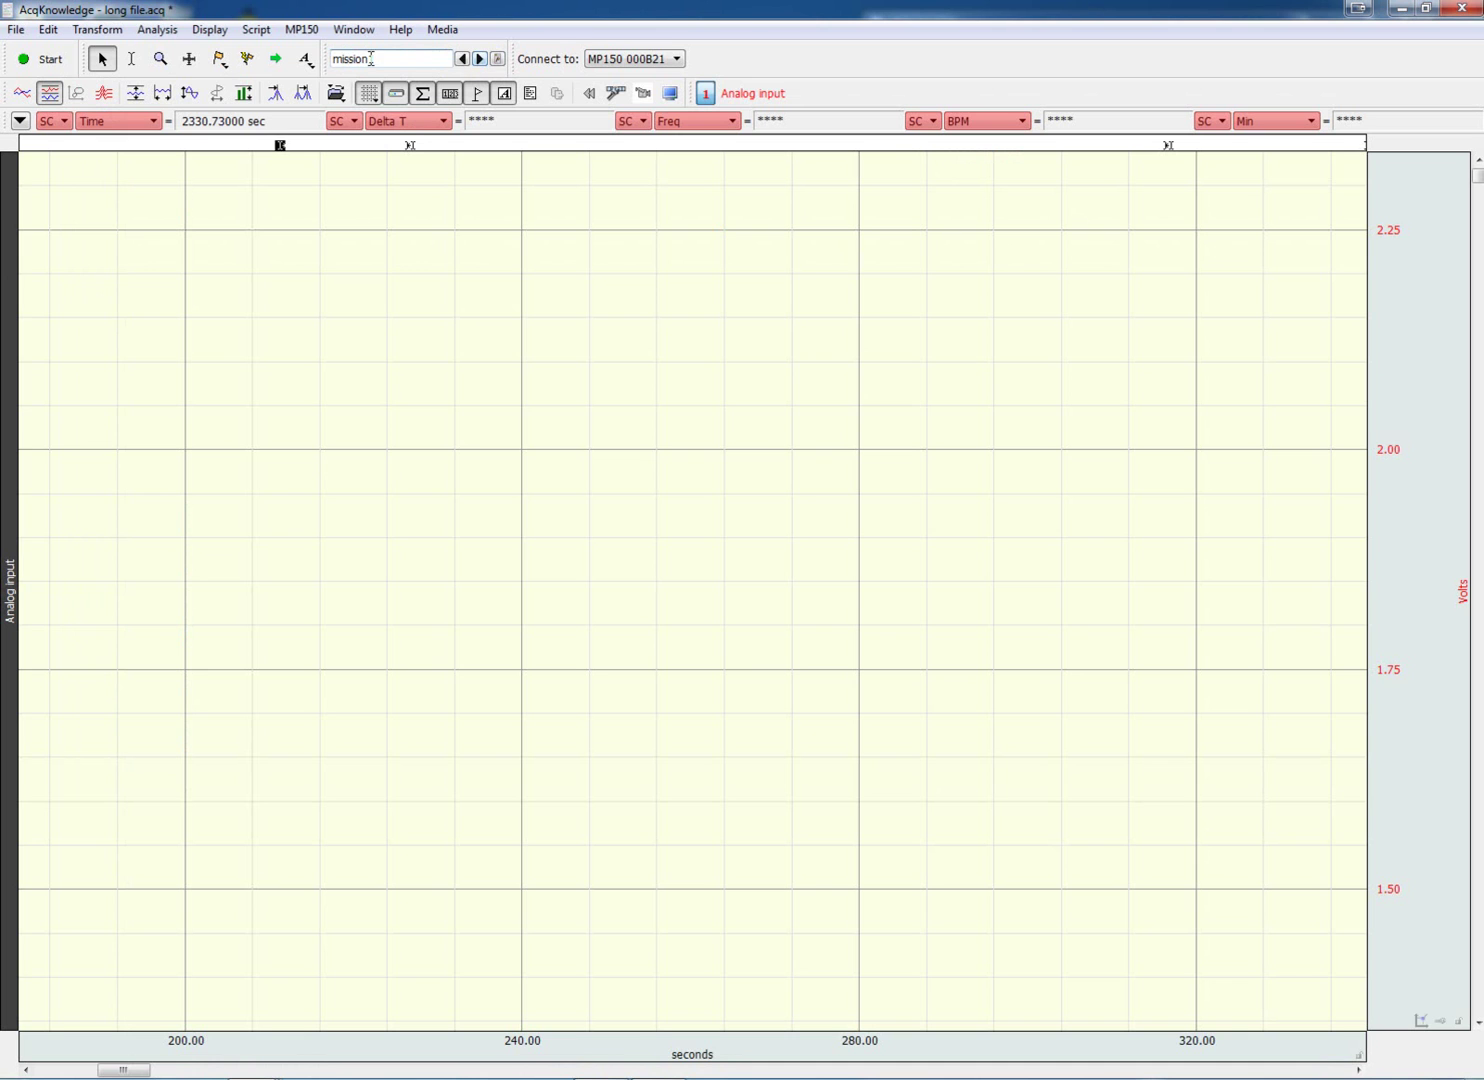
left_click(401, 61)
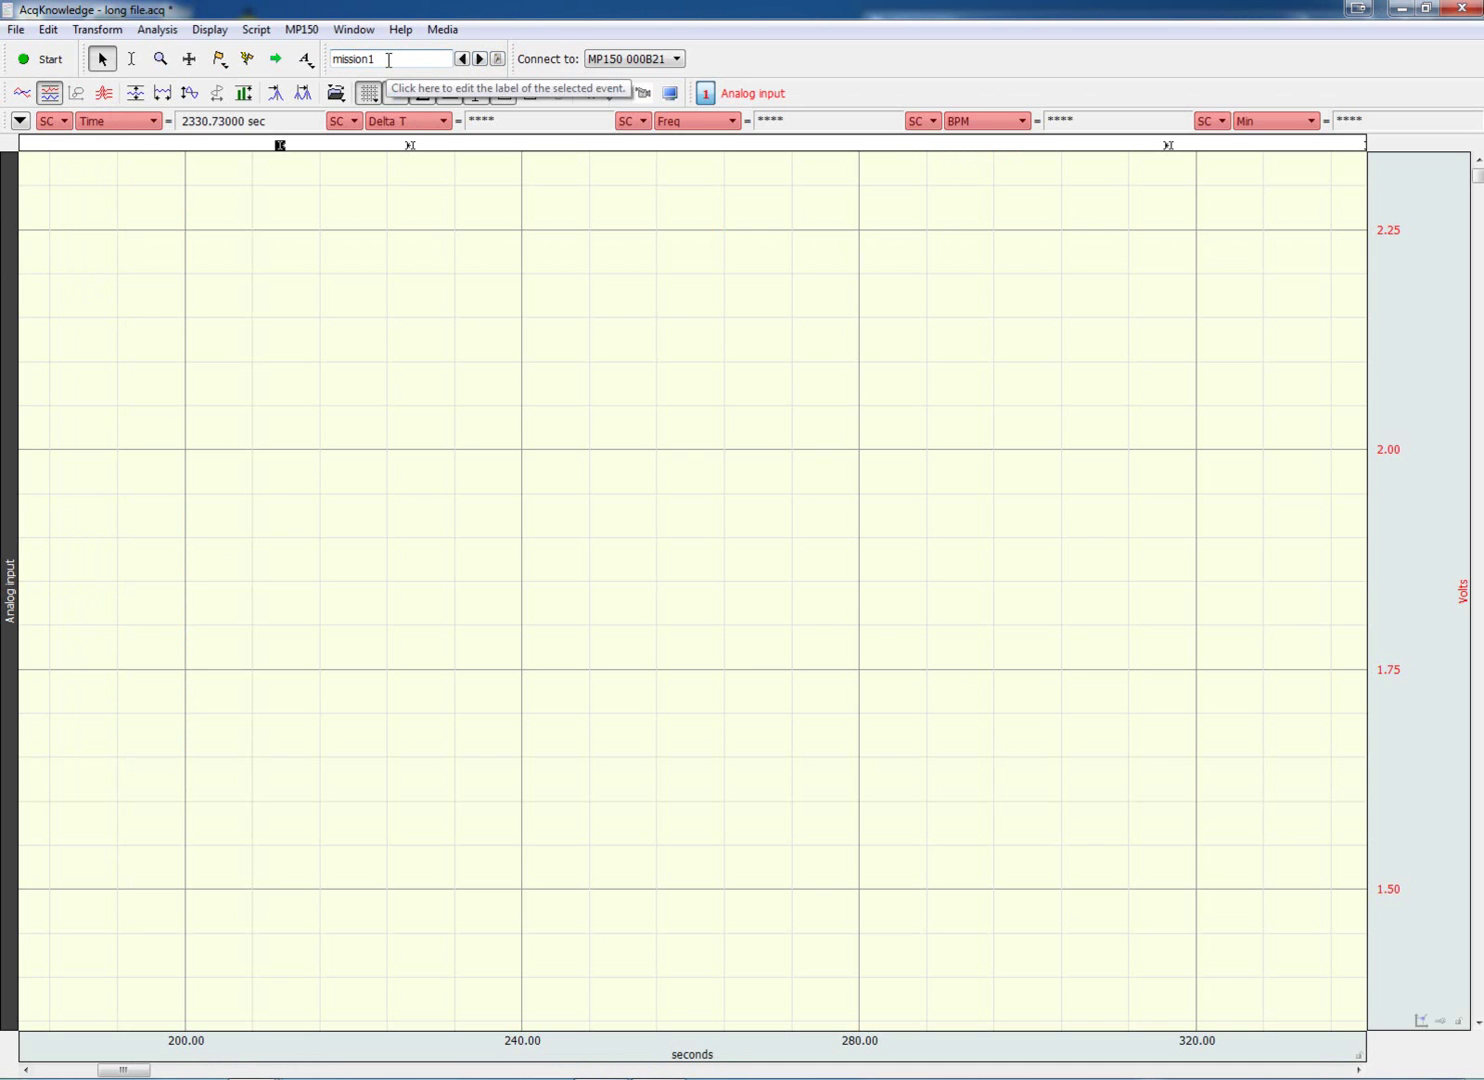
left_click(481, 59)
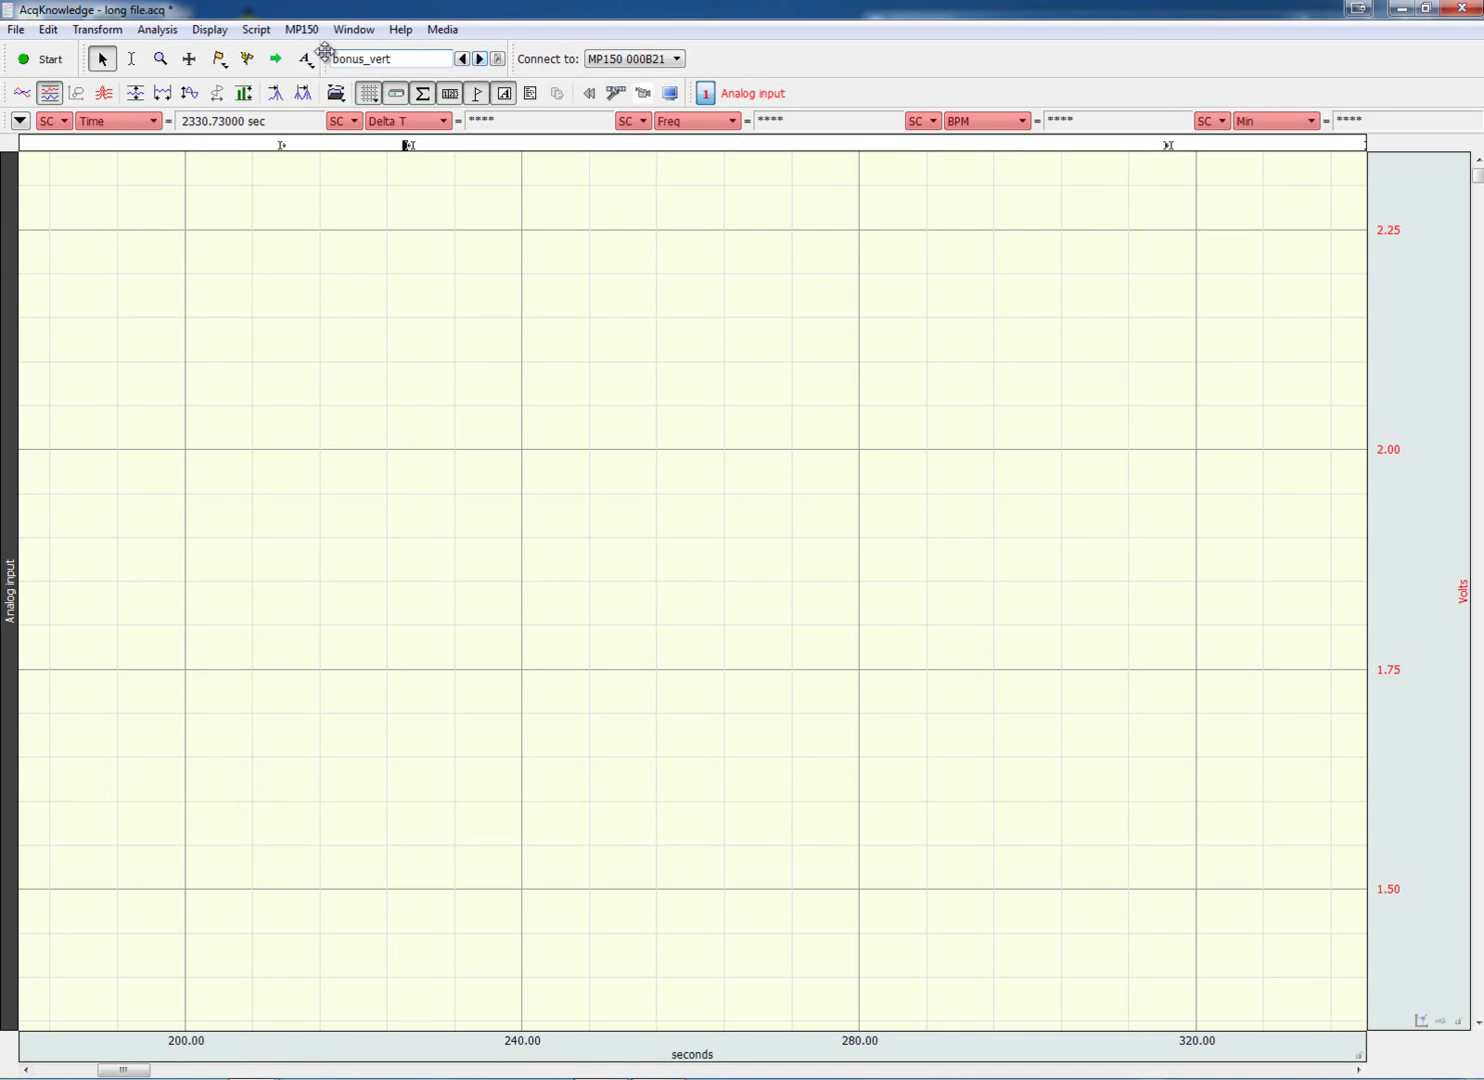
key("alt+Tab")
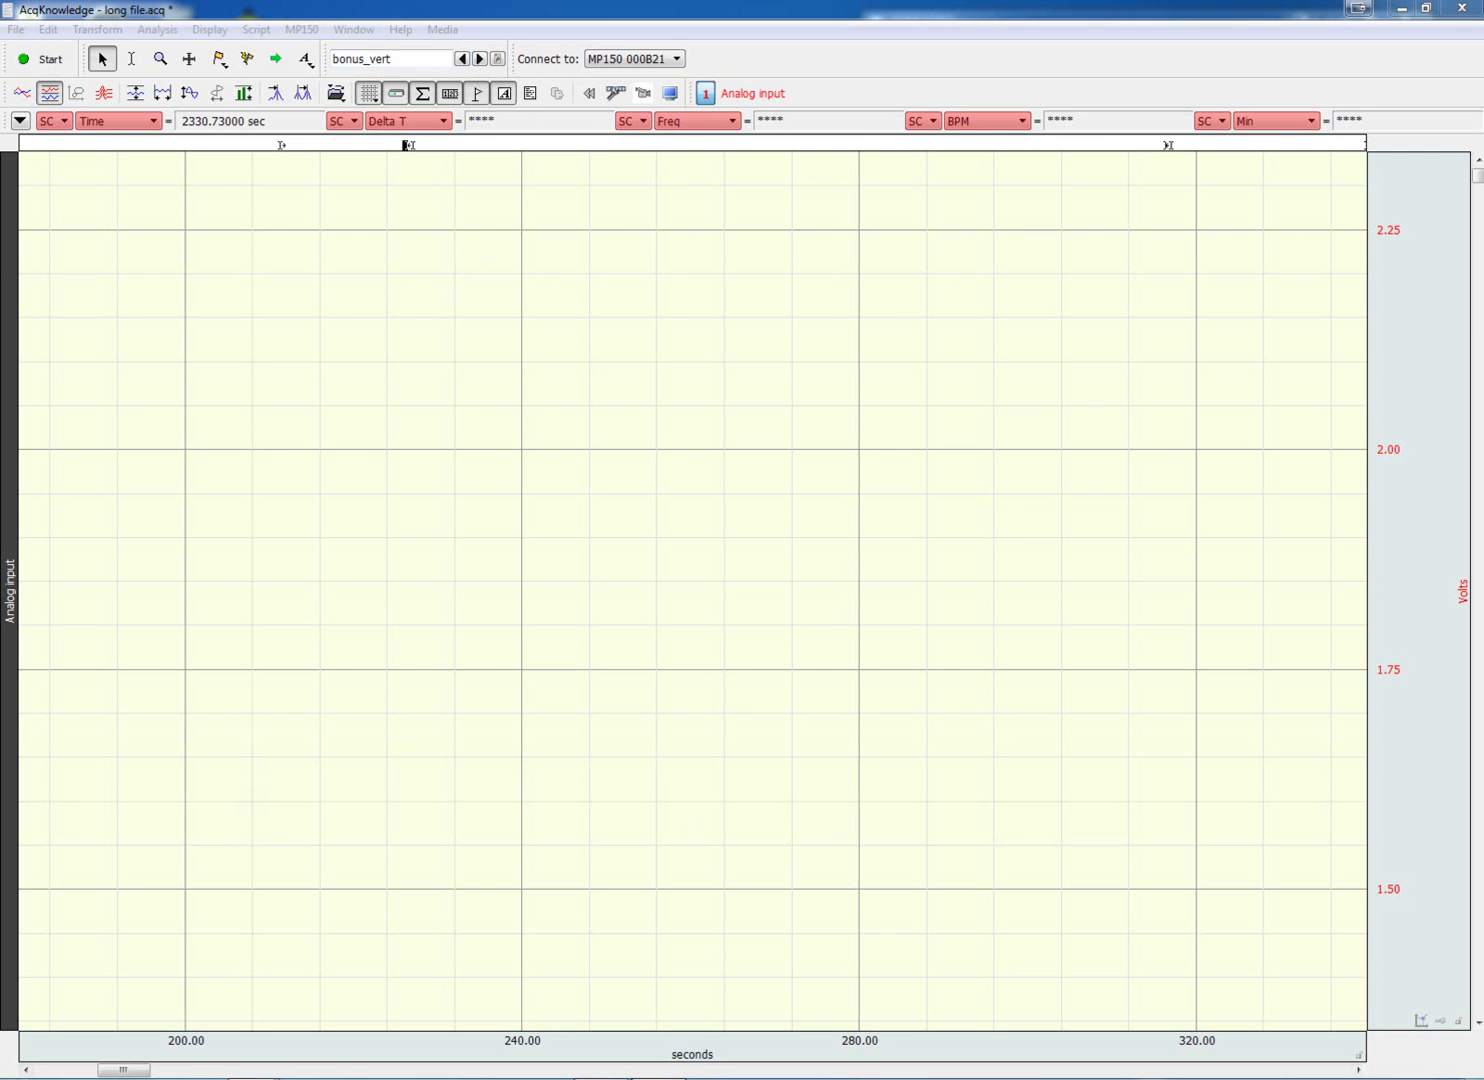
left_click(846, 219)
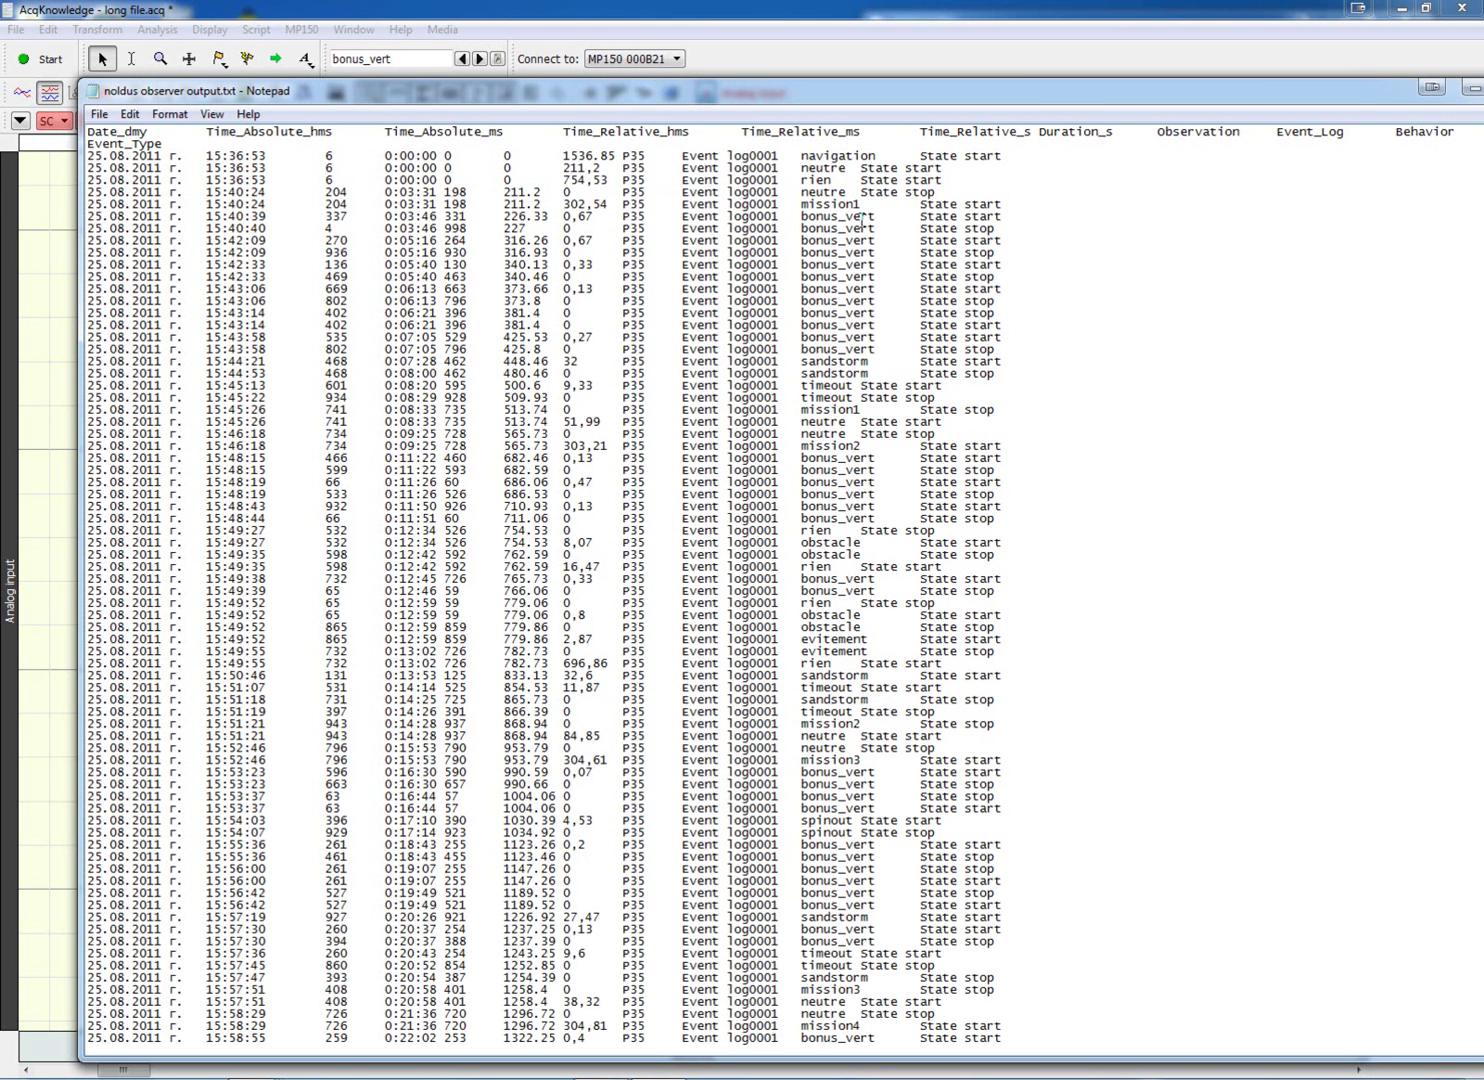
left_click(1475, 90)
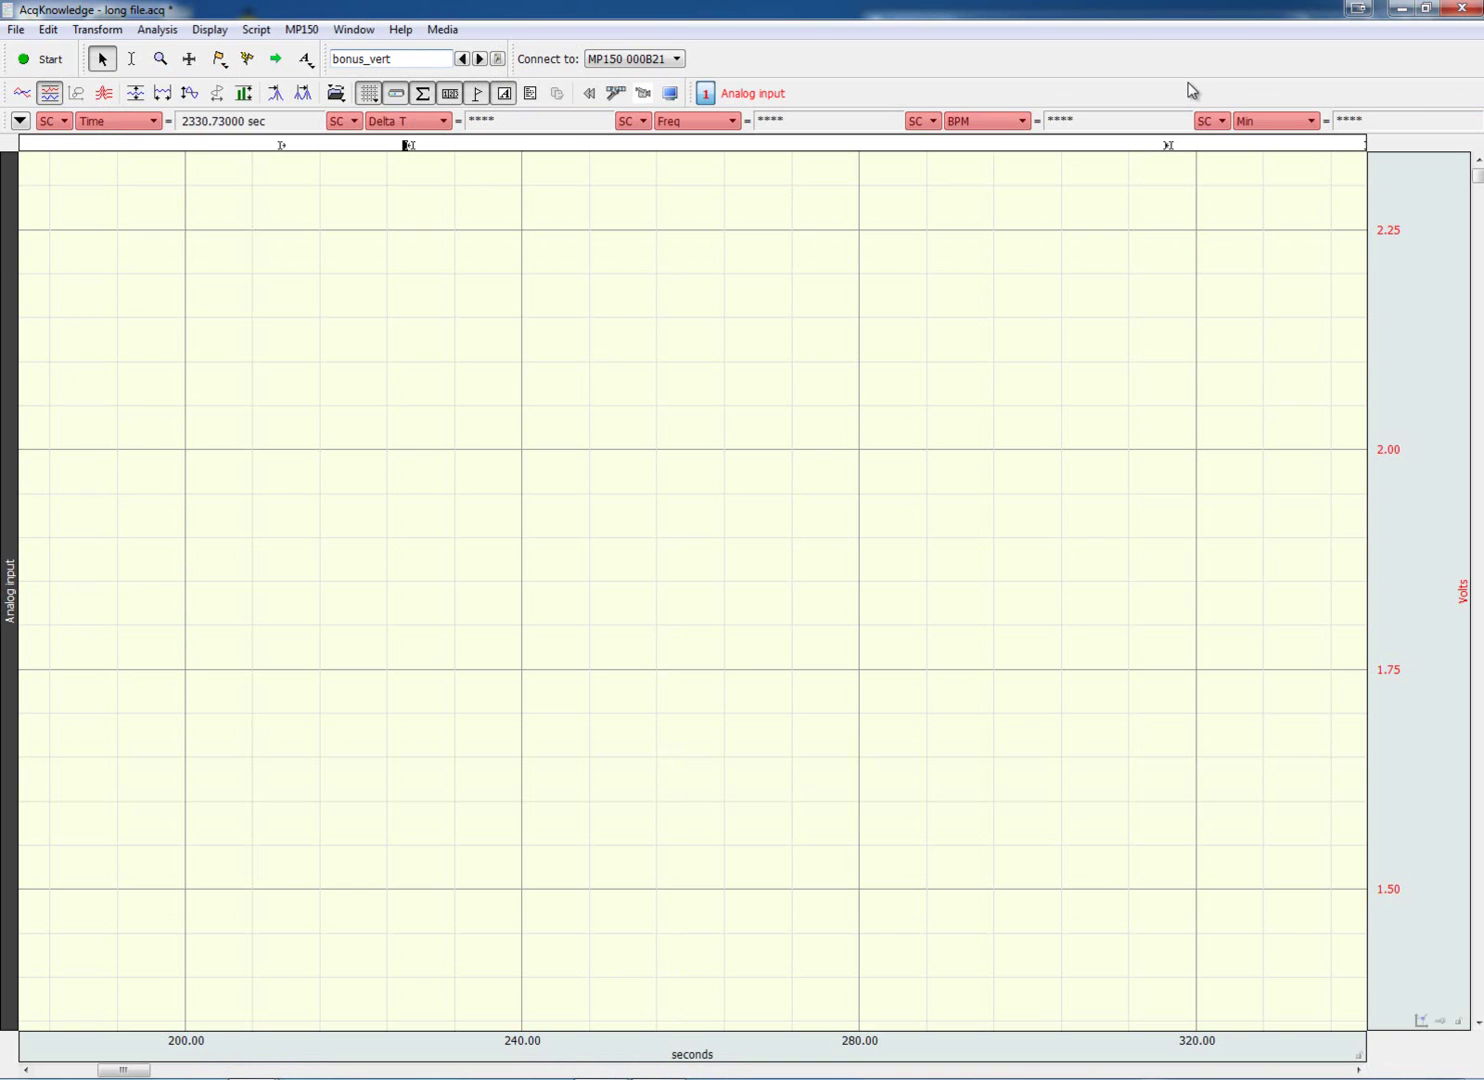
Autoscale to the full recording and open the Events list of Selection Begin/End markers.
left_click(168, 94)
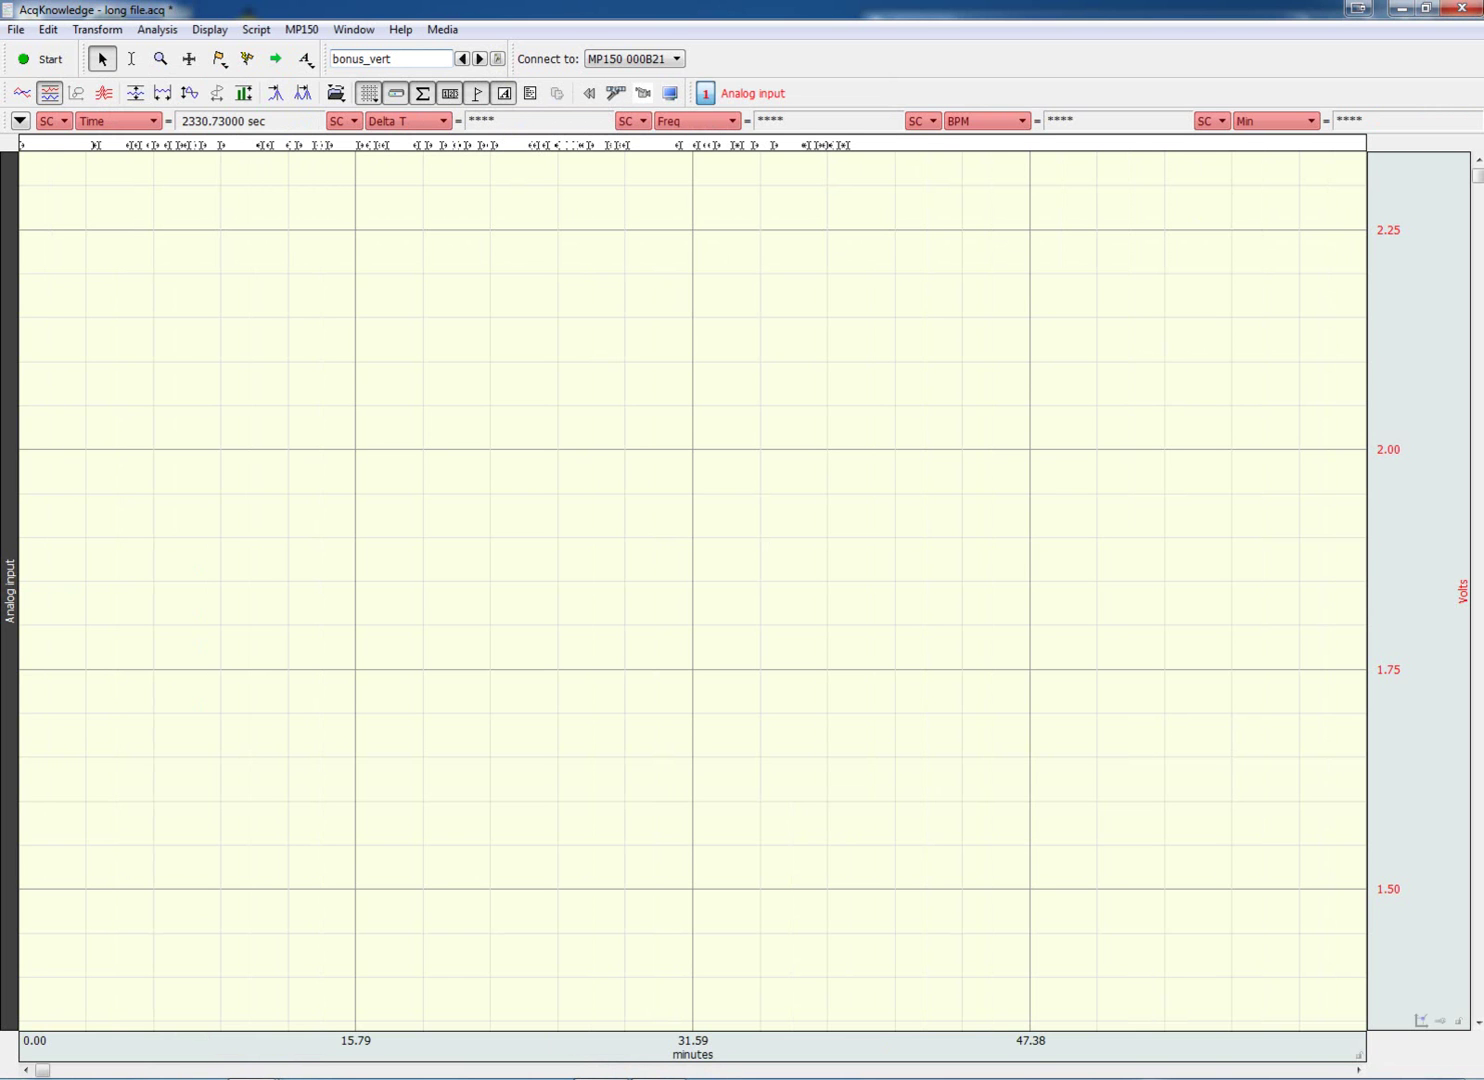
left_click(498, 58)
left_click_drag(669, 177, 601, 148)
left_click_drag(1139, 252, 1103, 228)
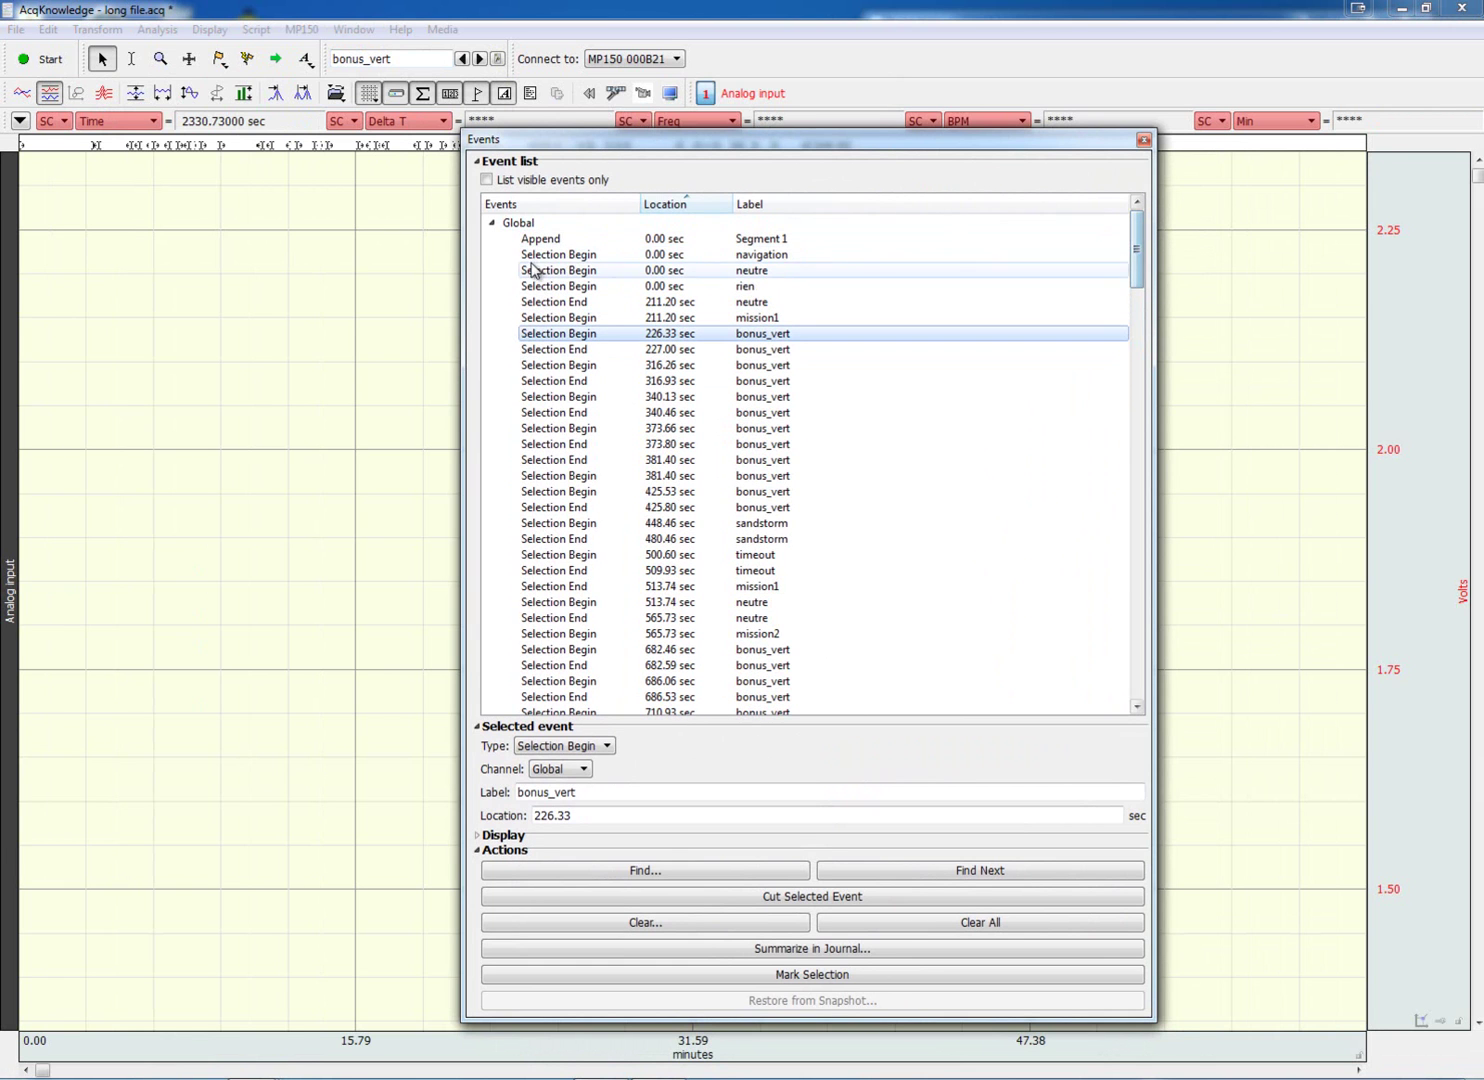